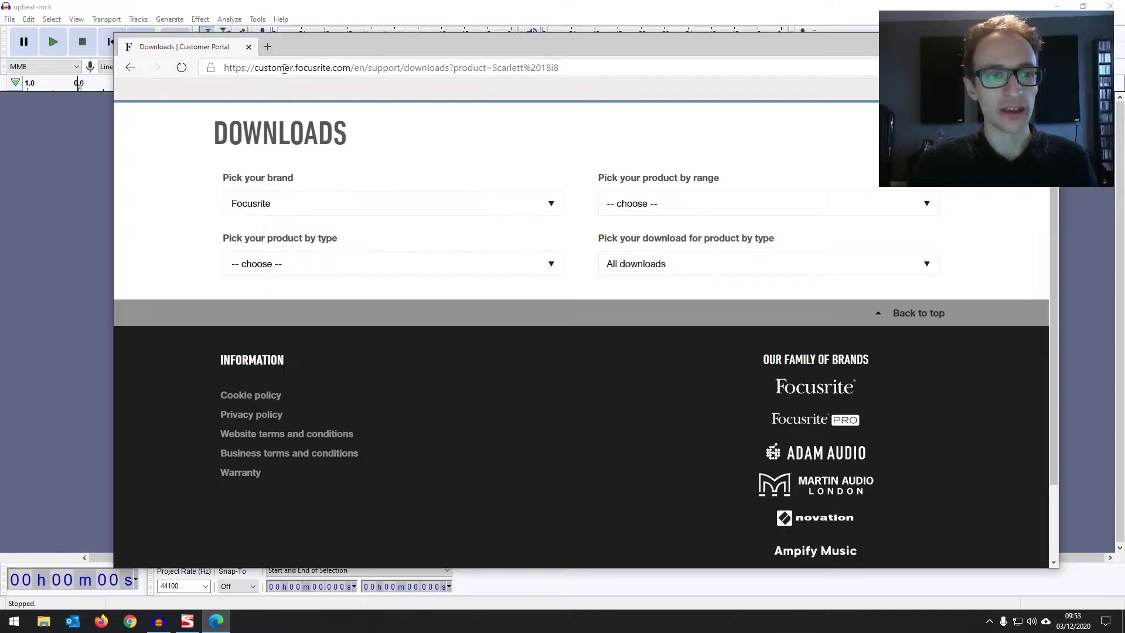
Step: Filter Focusrite downloads to brand Focusrite, product Scarlett 18i8, and type Software
click(347, 199)
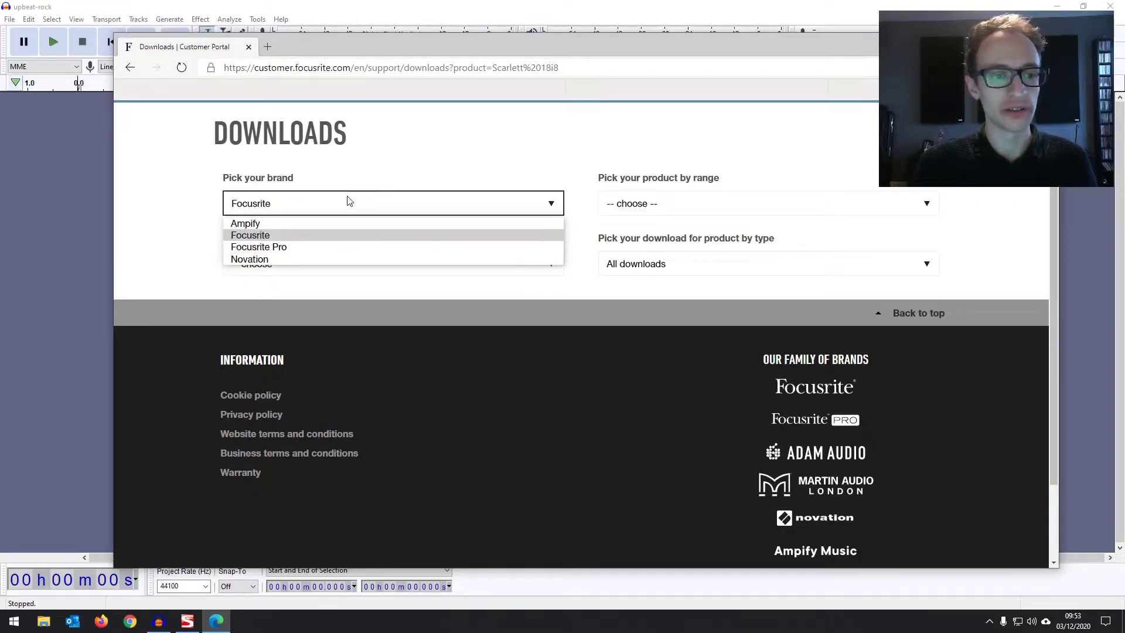
click(349, 201)
click(350, 269)
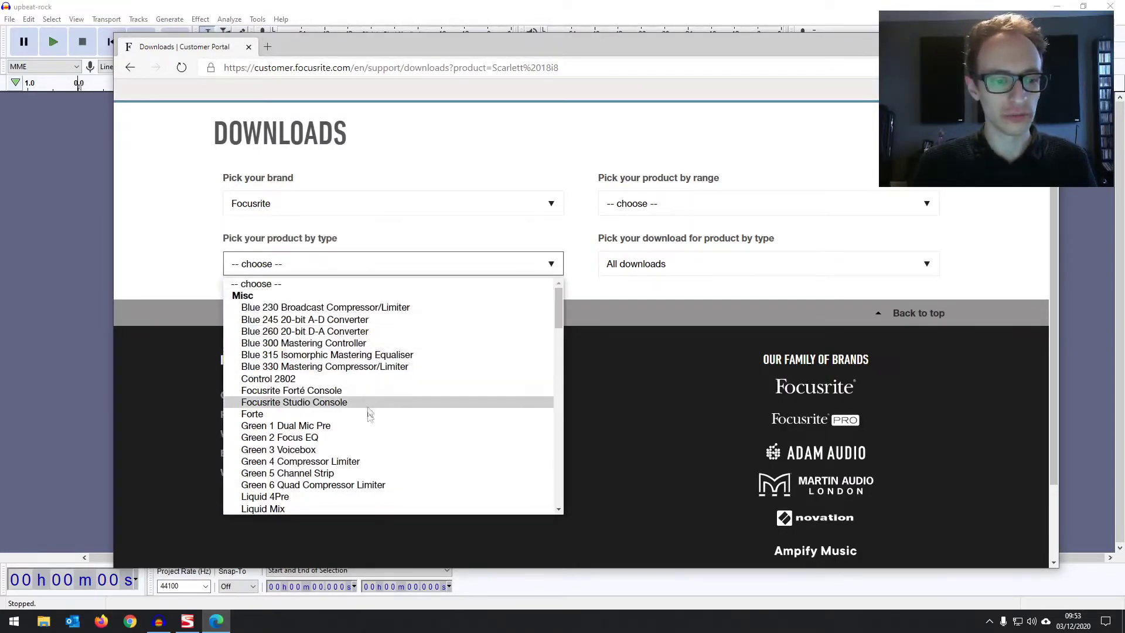
scroll(372, 410, down, 10)
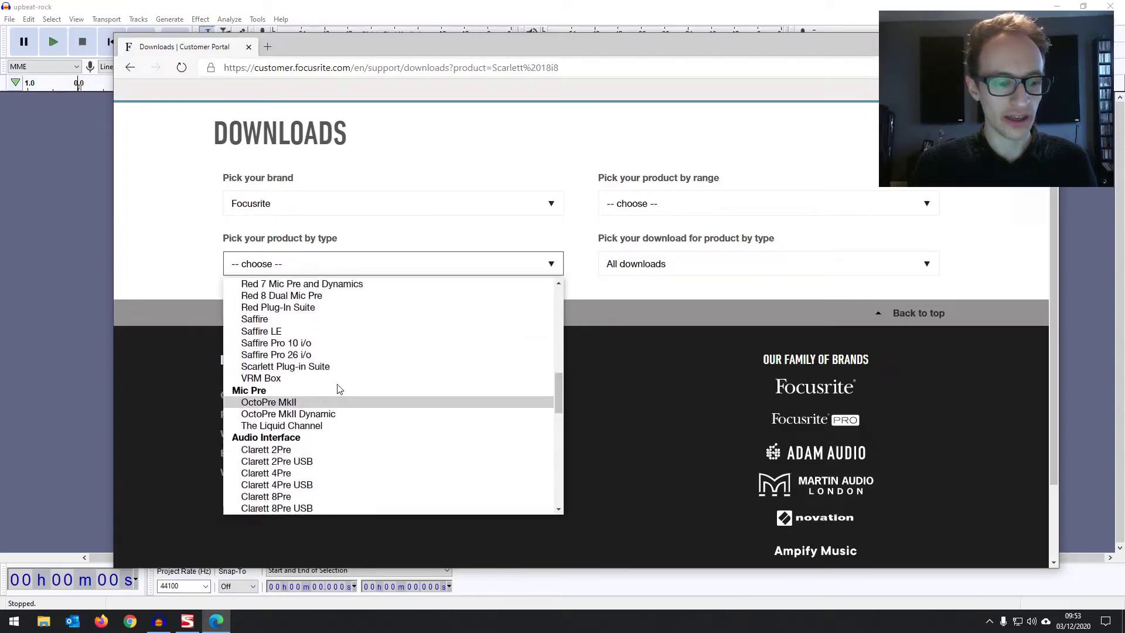
text(scarlett 2)
scroll(323, 452, down, 5)
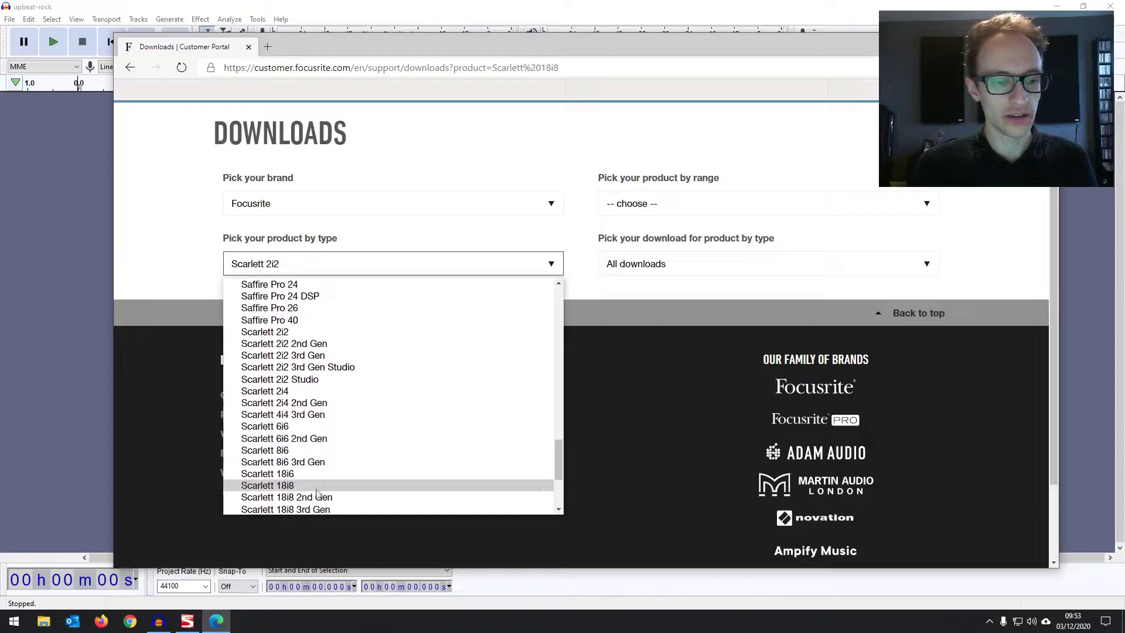
click(319, 486)
click(686, 209)
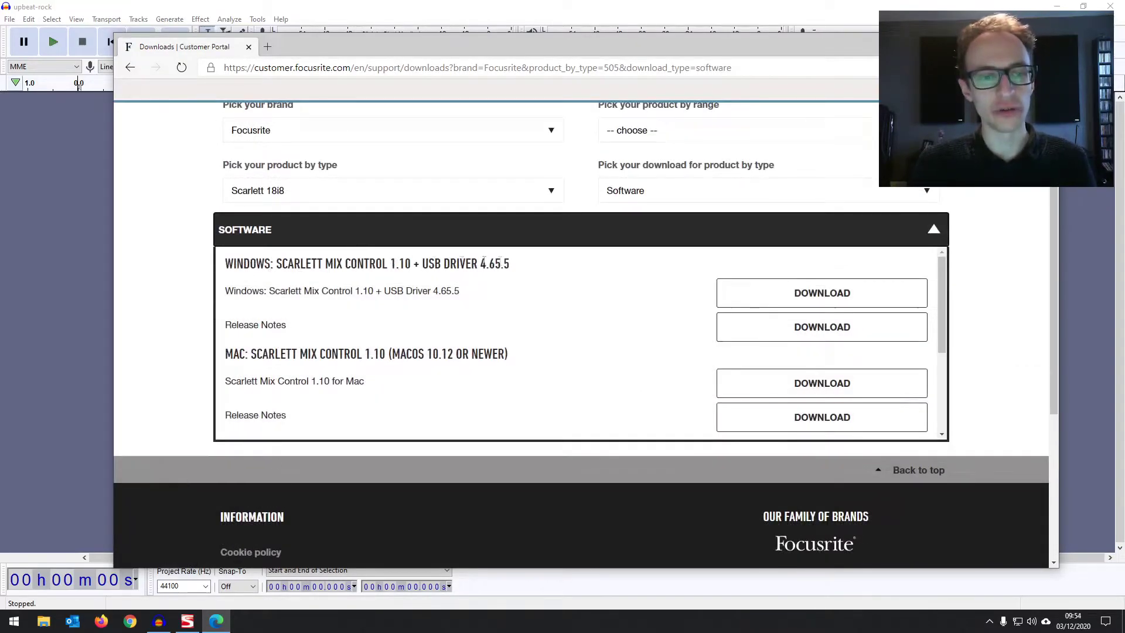
Step: Highlight the SCARLETT MIX CONTROL 1.10 title in the Windows download heading
drag(420, 264, 465, 265)
click(529, 270)
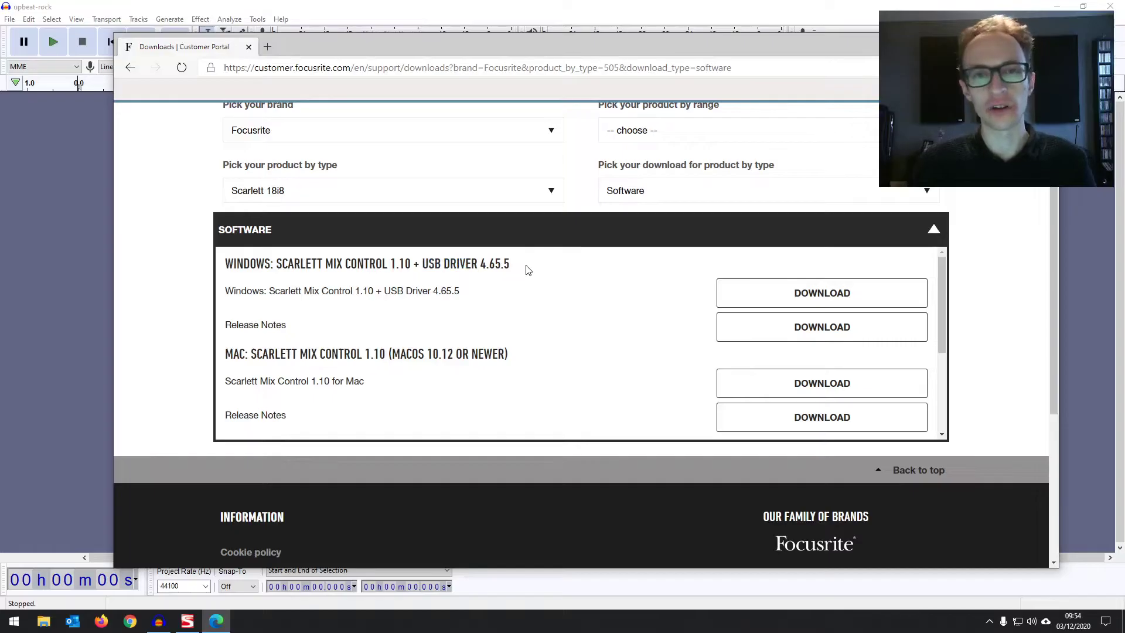
drag(413, 264, 256, 265)
click(294, 262)
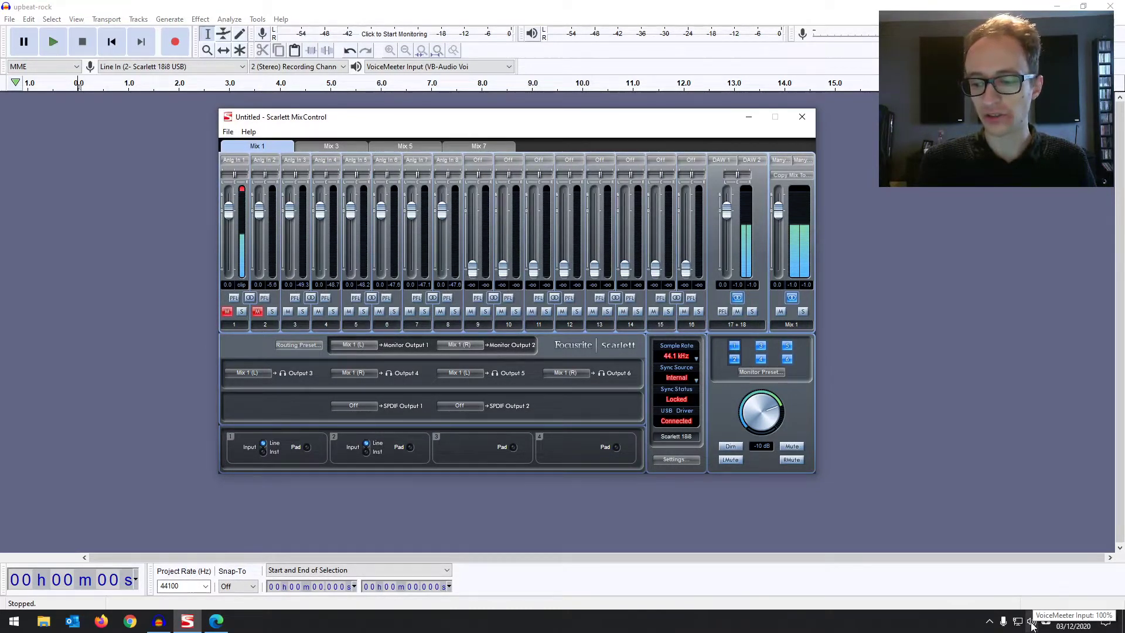
click(1032, 627)
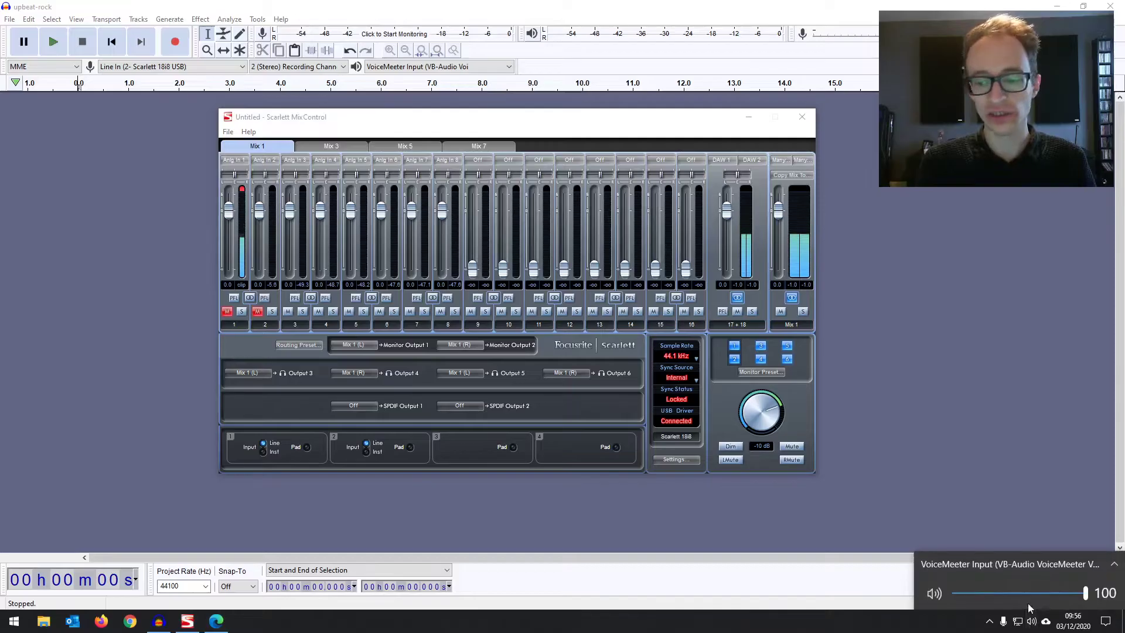
click(1090, 576)
scroll(1041, 503, down, 3)
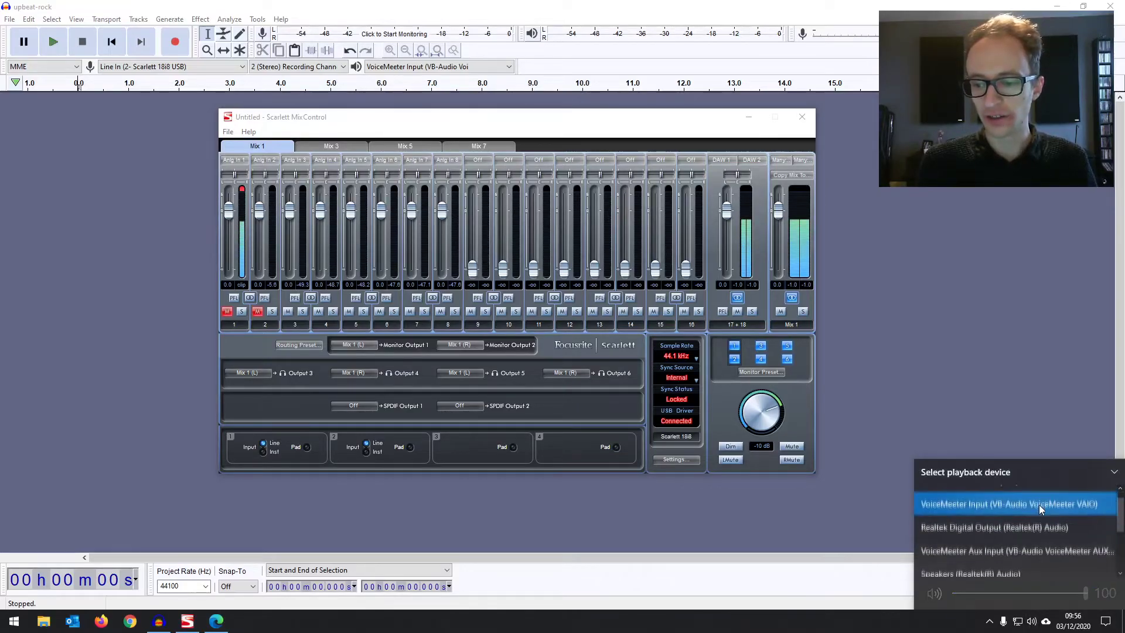
scroll(1037, 509, down, 3)
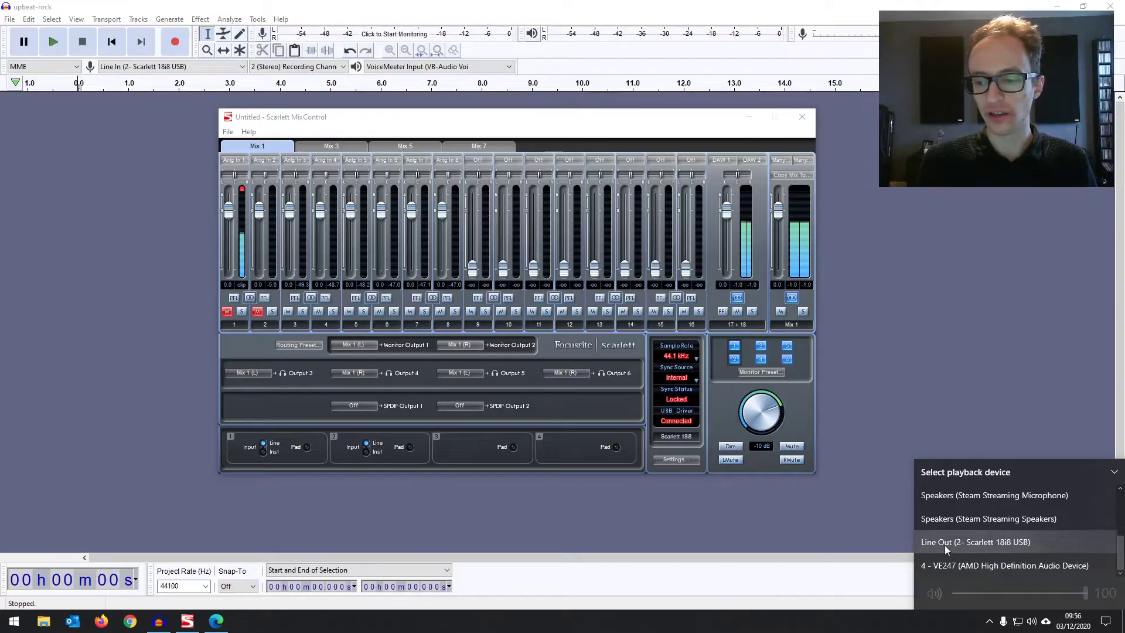
click(644, 125)
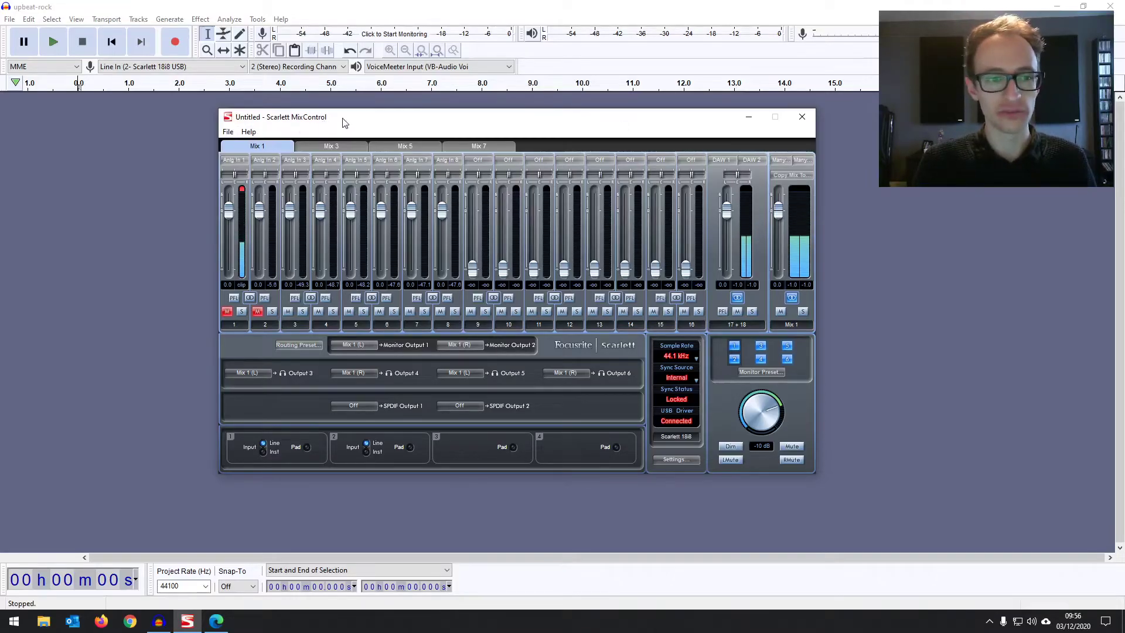
Step: Move the Scarlett MixControl window a little to the right by its title bar
drag(347, 121, 351, 125)
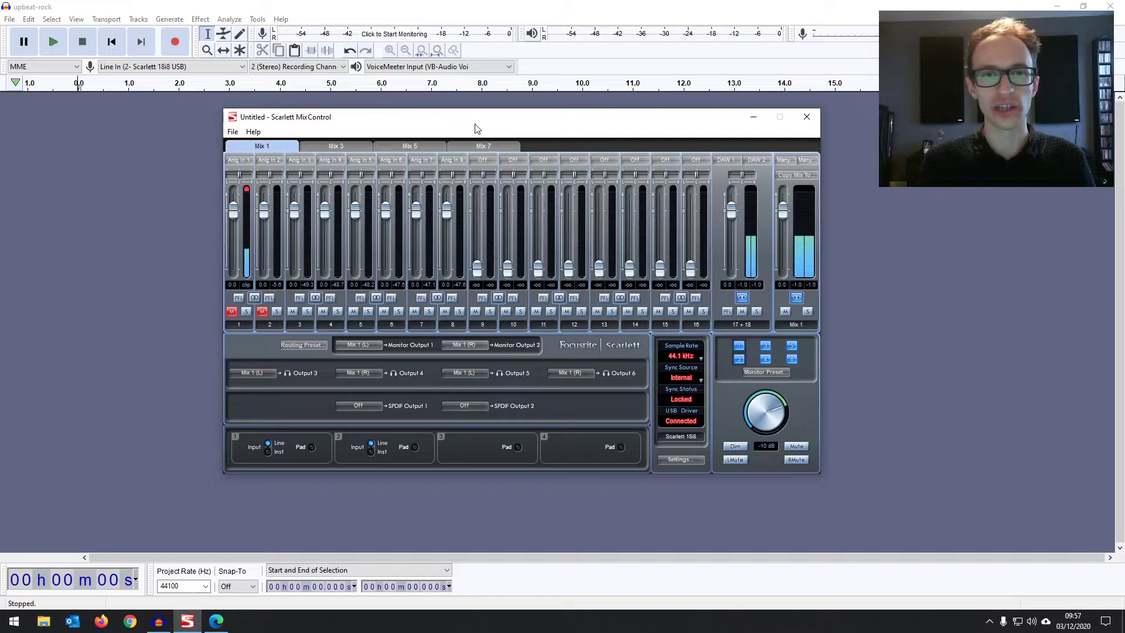
click(1031, 621)
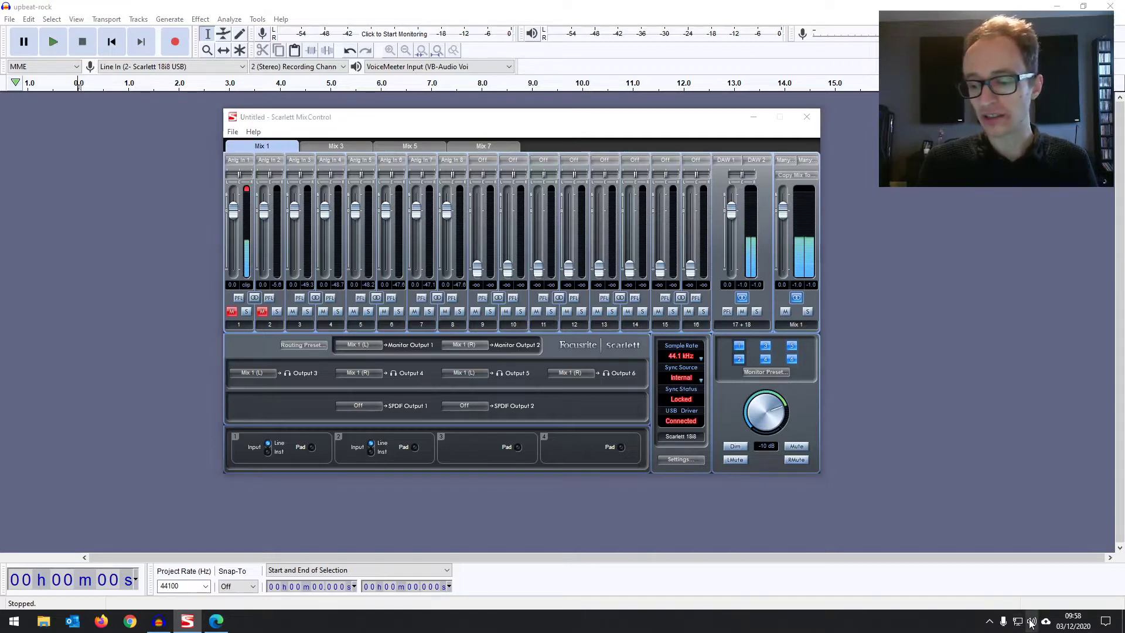
click(1043, 572)
scroll(1016, 545, down, 2)
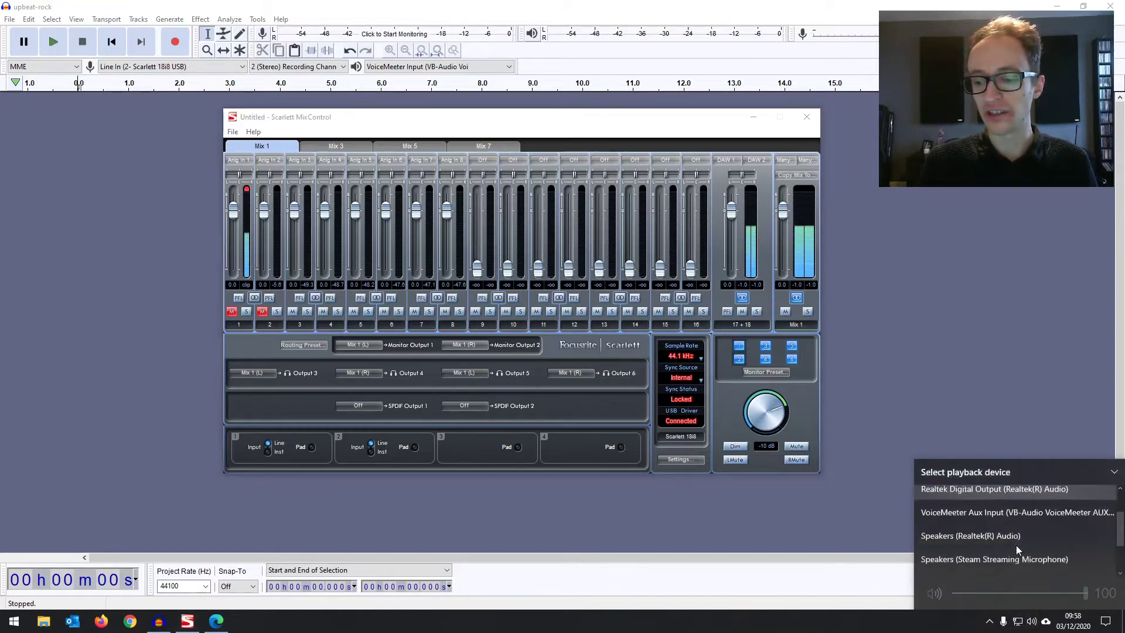
scroll(1046, 553, down, 2)
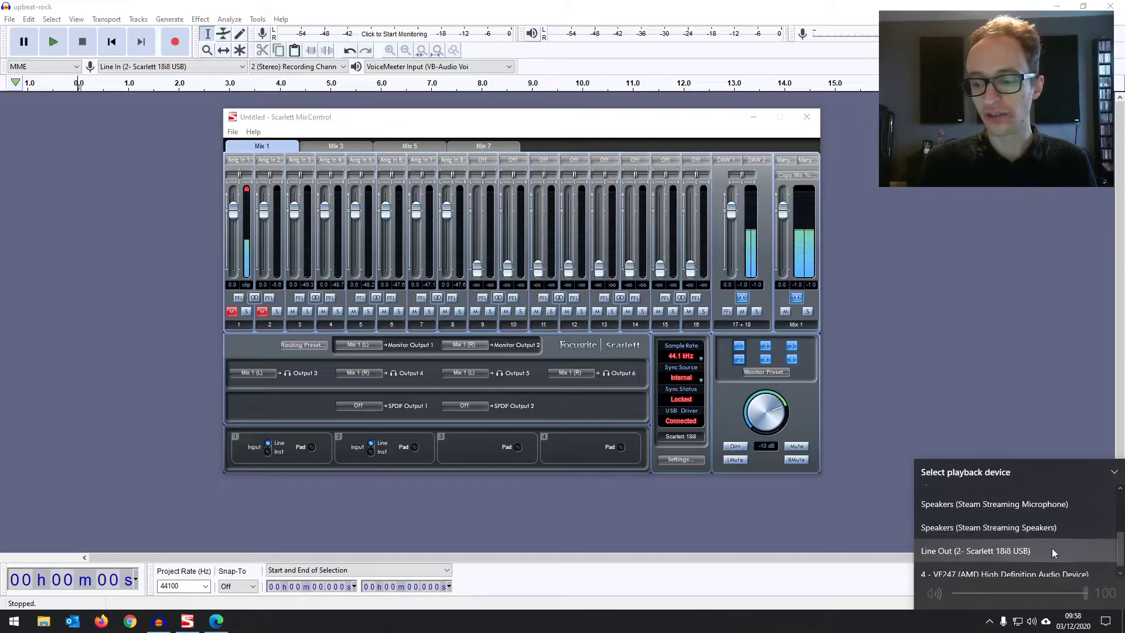
scroll(1041, 557, up, 4)
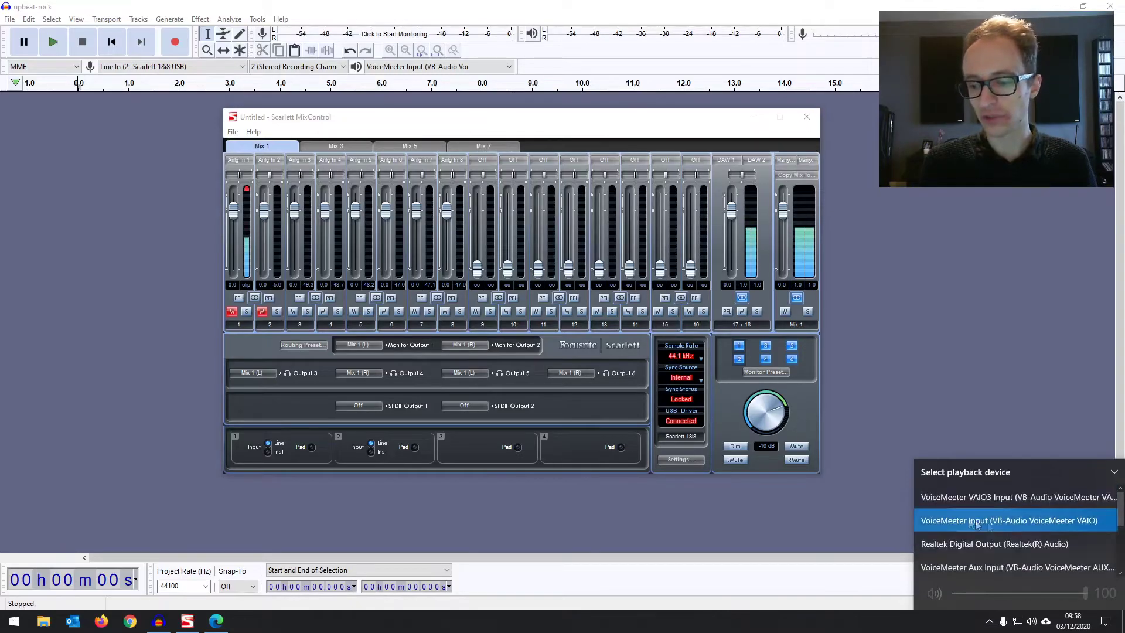
scroll(1040, 544, down, 3)
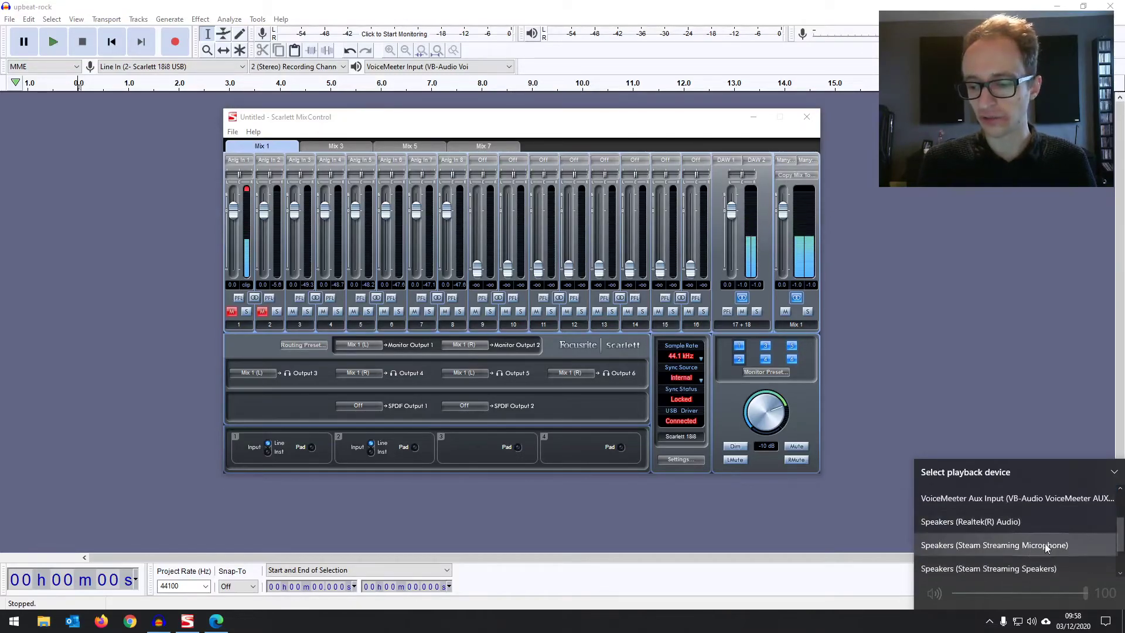
scroll(1032, 543, down, 2)
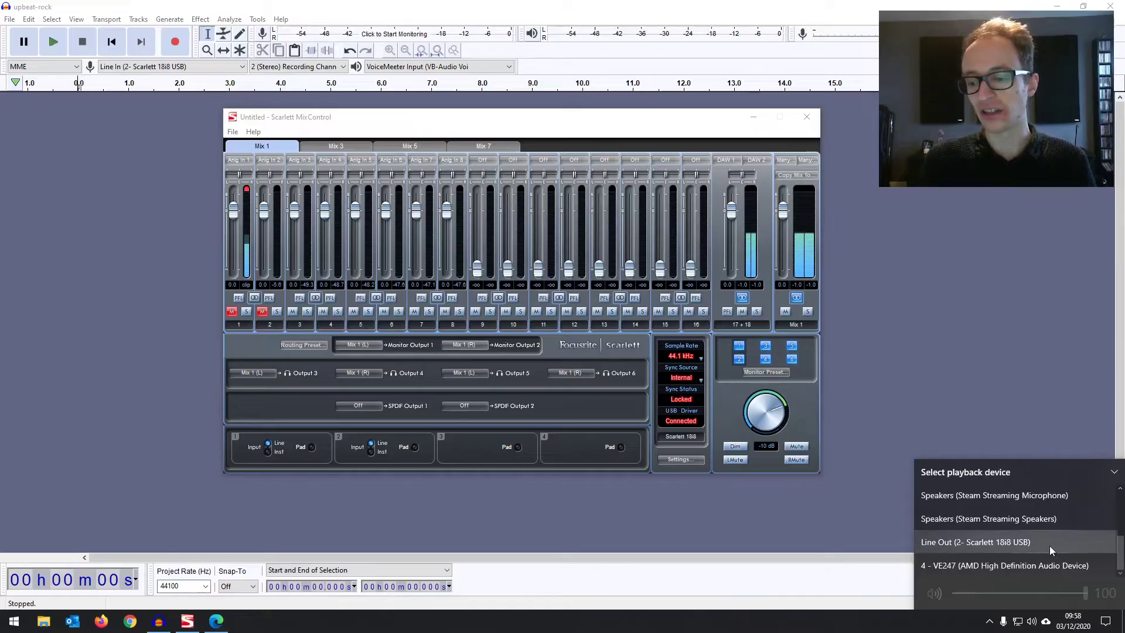
click(592, 120)
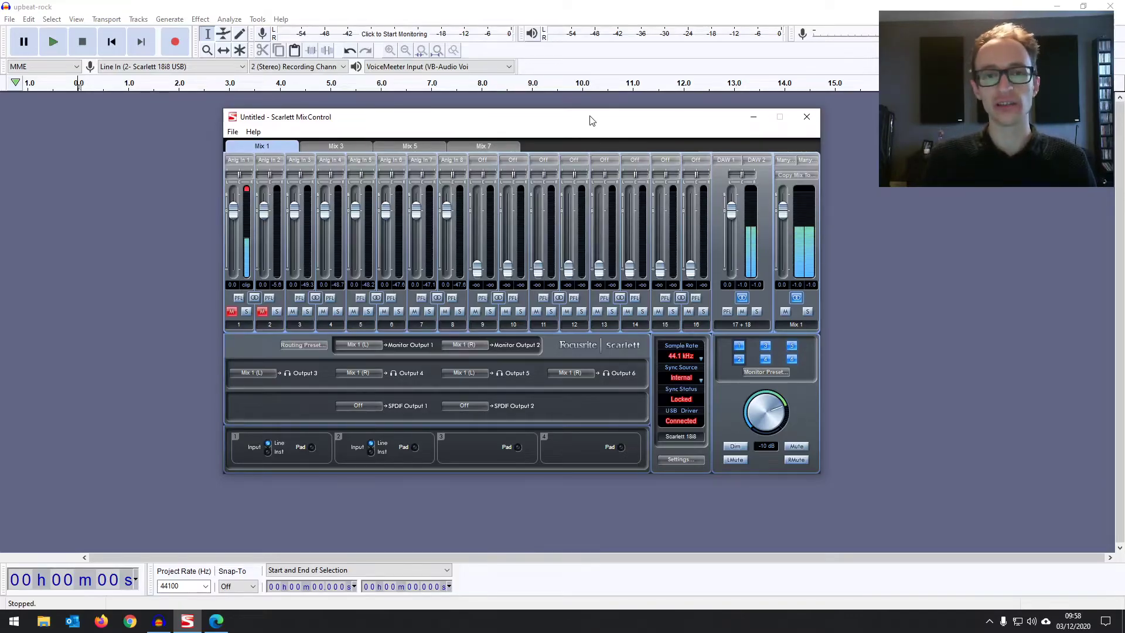
Step: Bring the empty upbeat-rock Audacity project in front of Scarlett MixControl
click(470, 225)
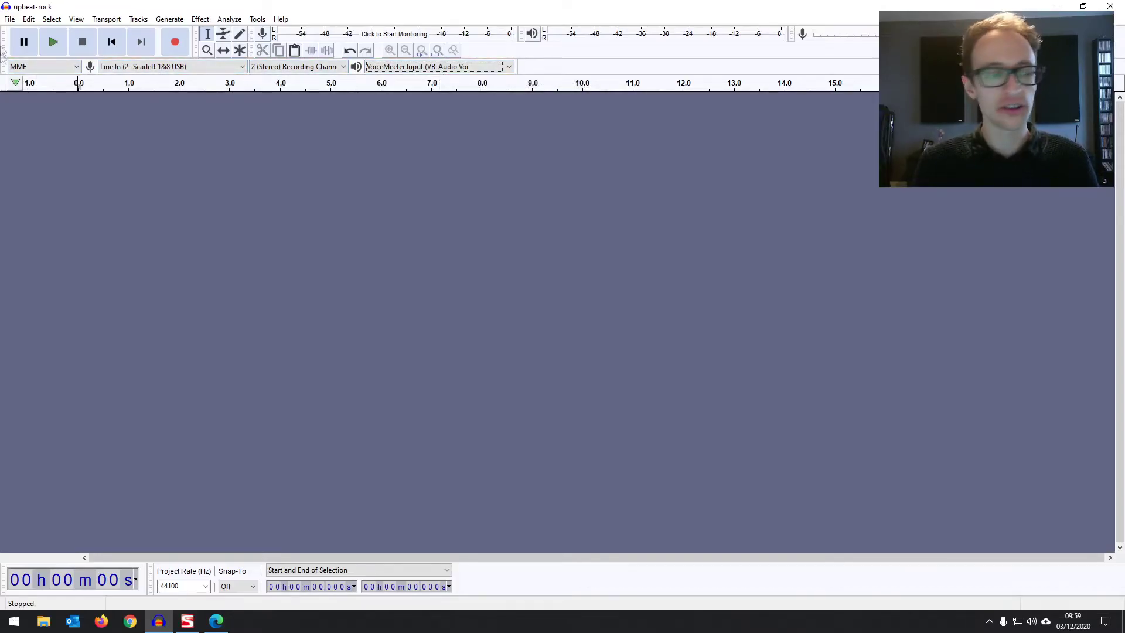
Step: Open Edit > Preferences on the Devices page and reposition the dialog slightly
click(28, 19)
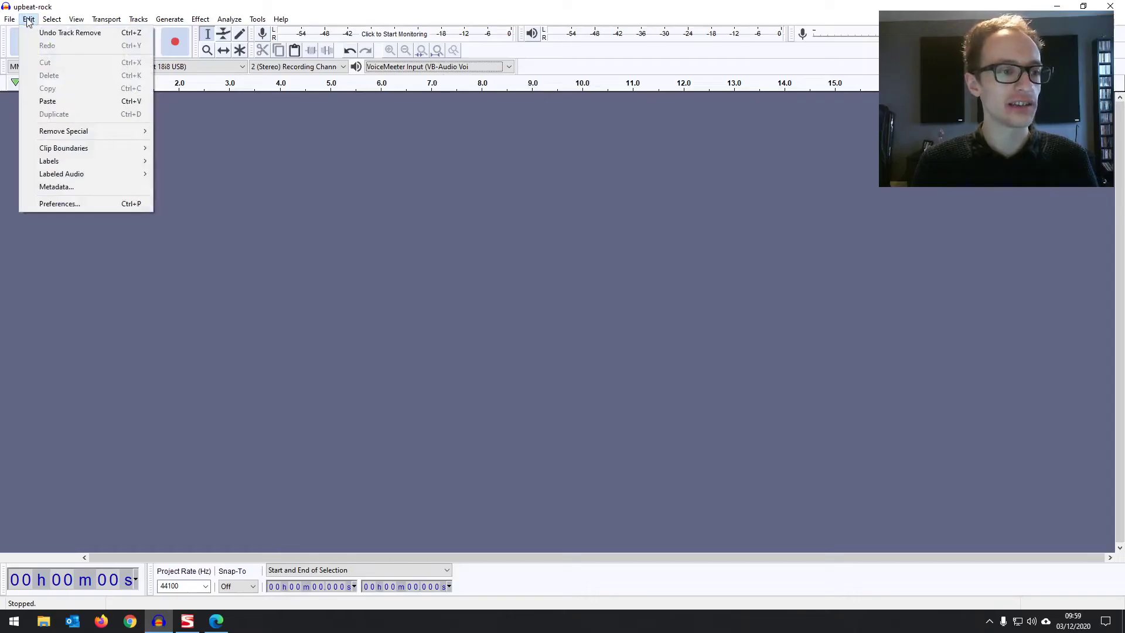
click(79, 203)
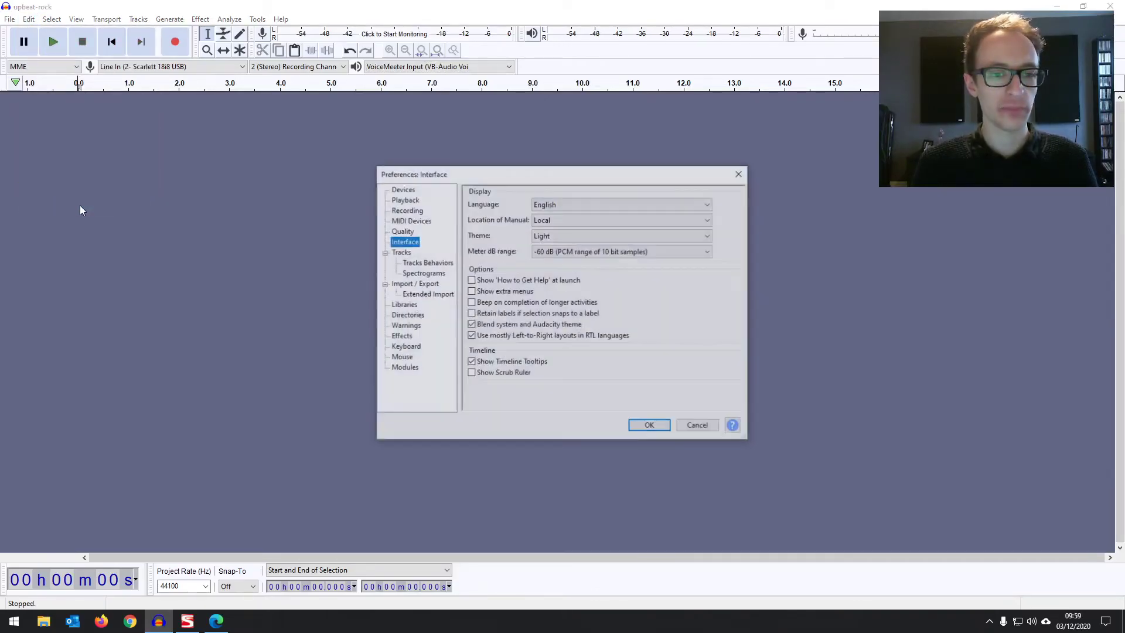
click(396, 190)
drag(503, 180, 515, 184)
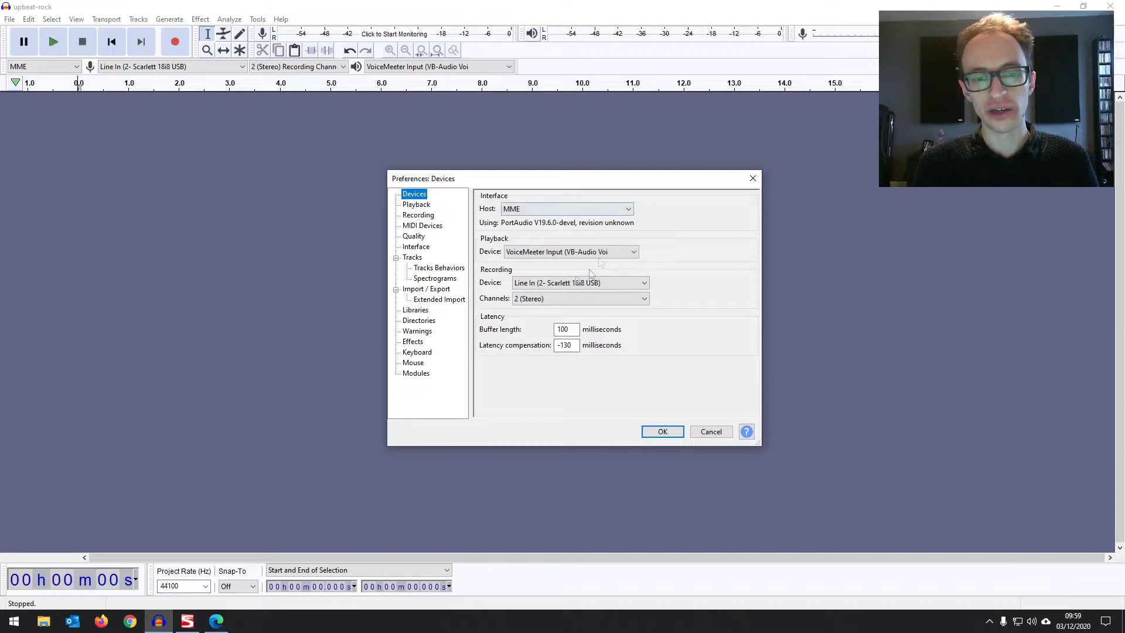
drag(550, 179, 542, 156)
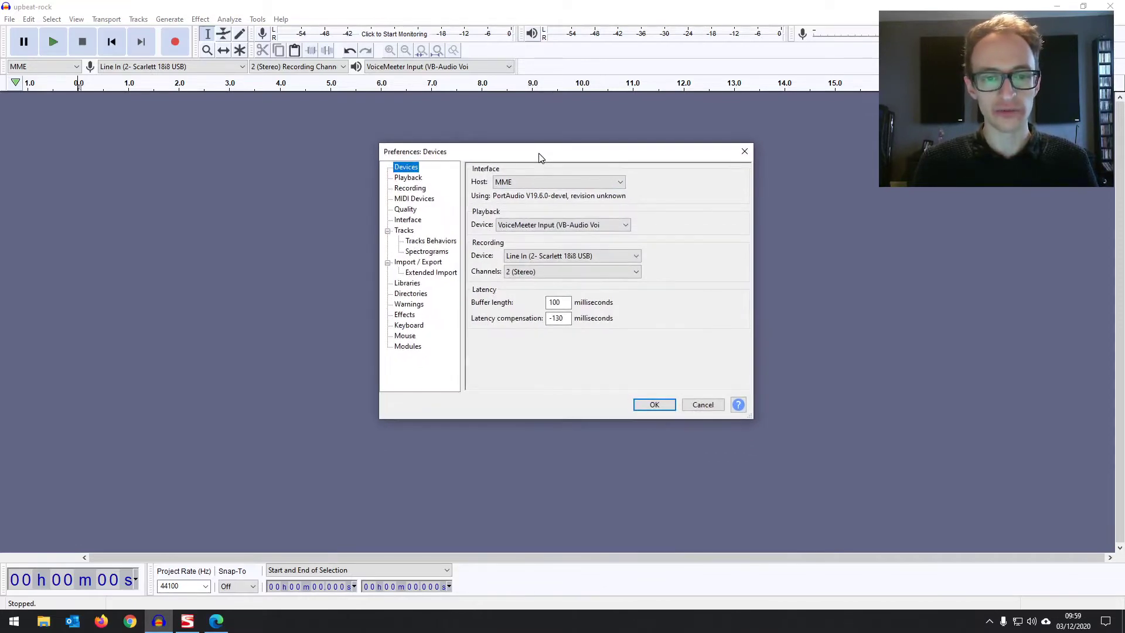
click(515, 182)
click(515, 182)
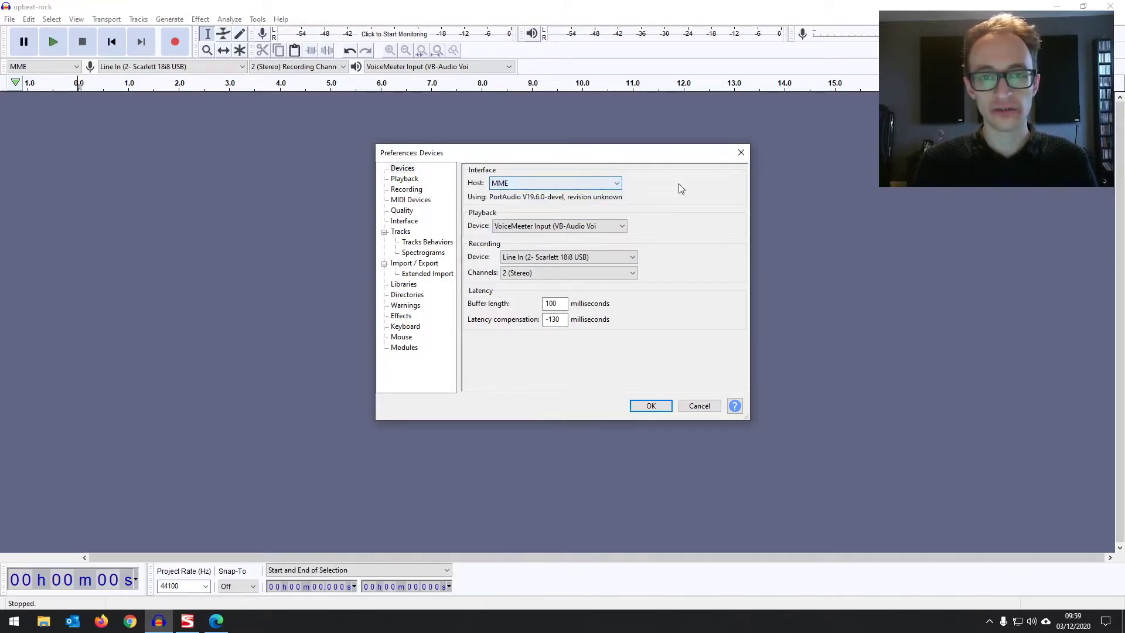
click(511, 226)
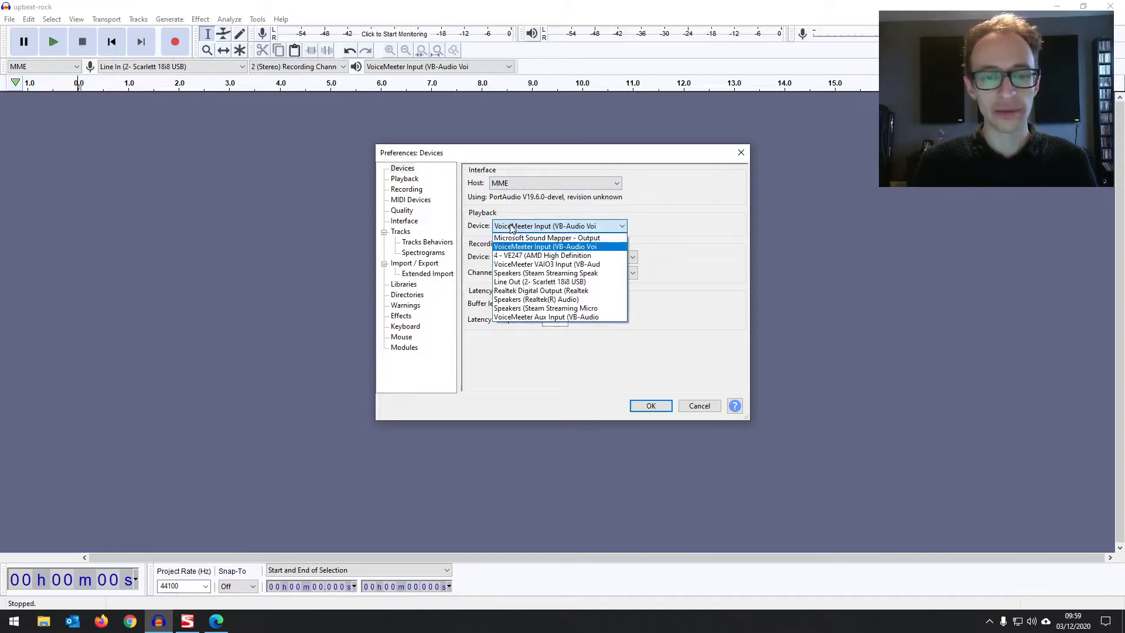
click(511, 227)
click(565, 258)
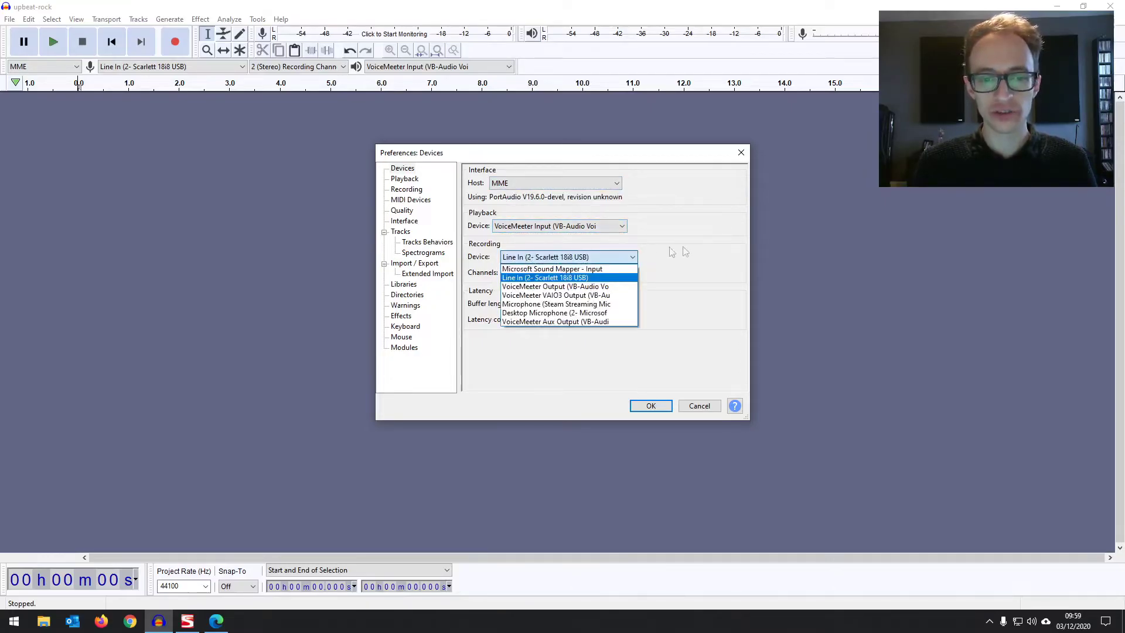
click(568, 276)
click(568, 273)
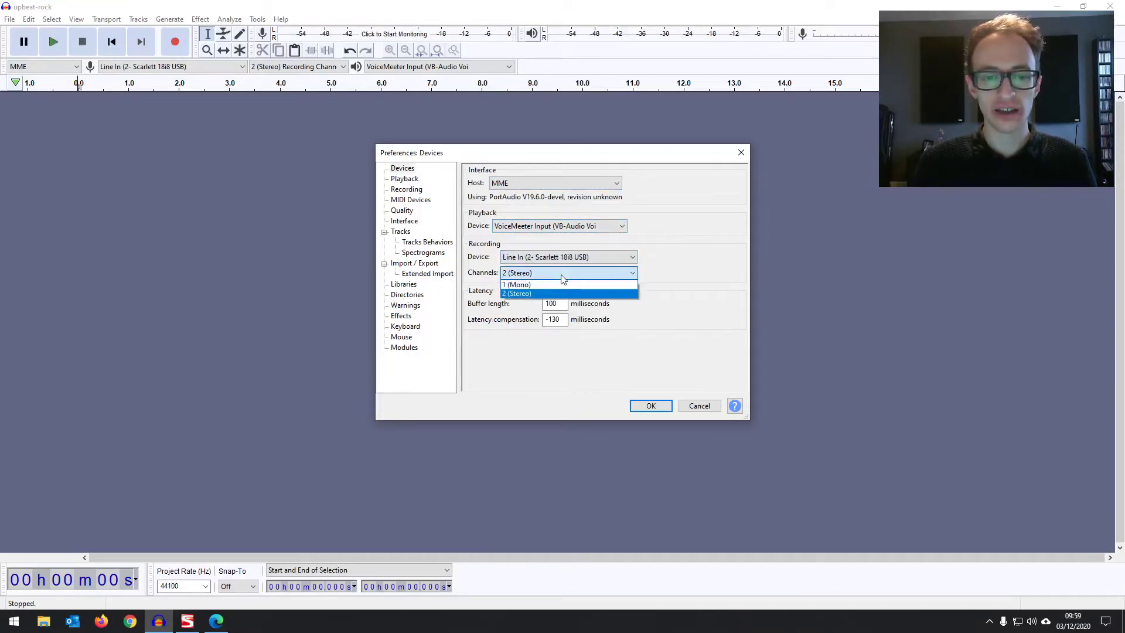
click(689, 275)
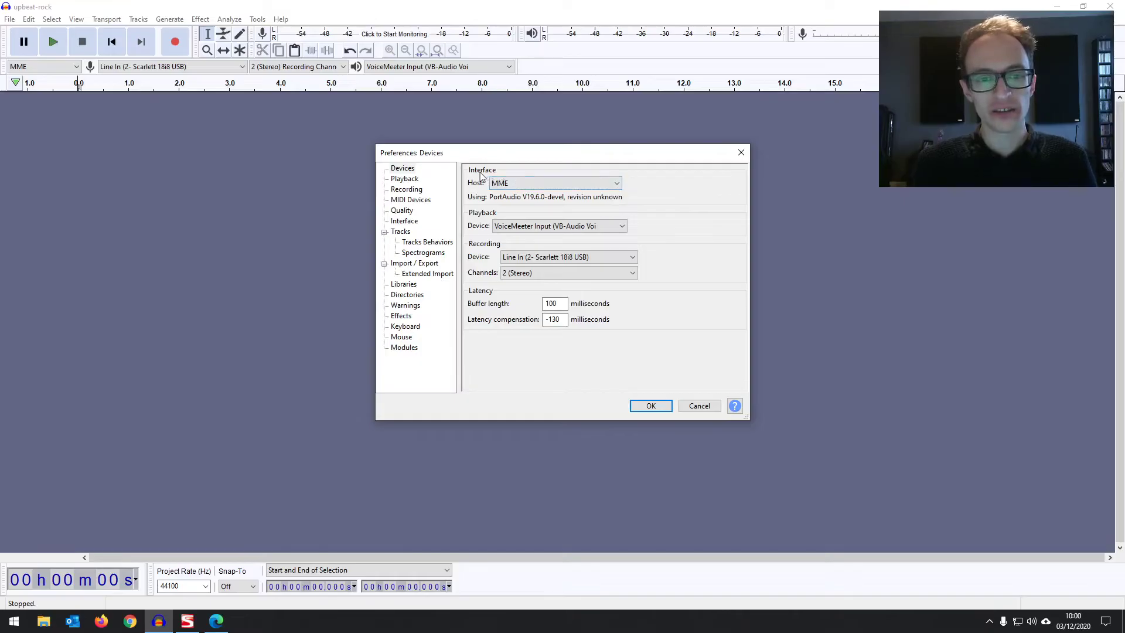
click(567, 186)
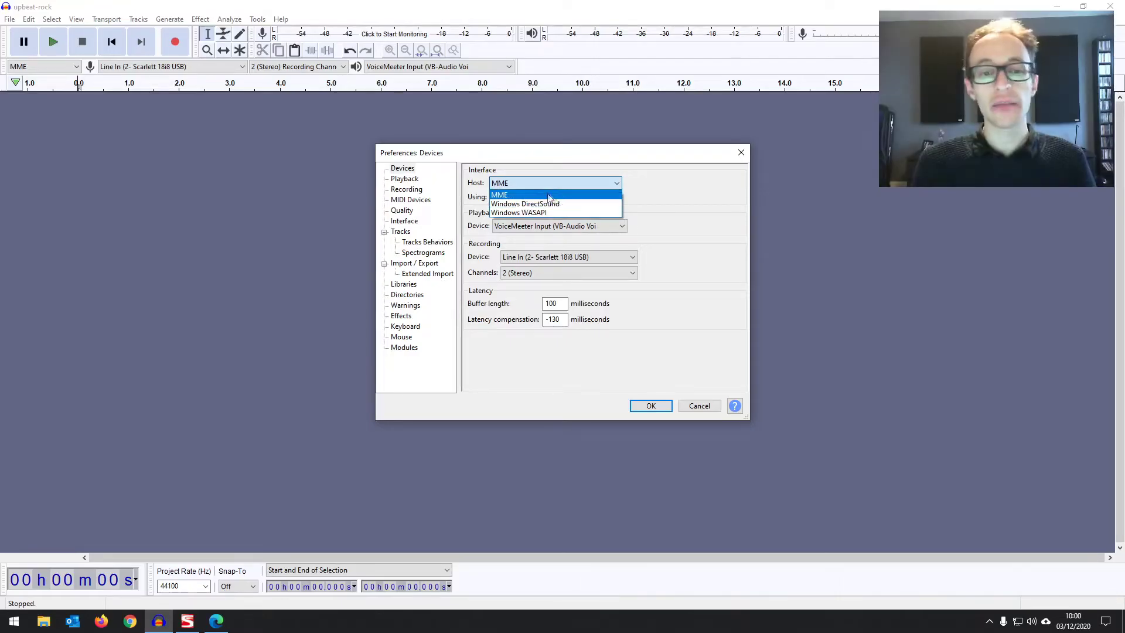
Step: Change the Host from MME to Windows DirectSound
click(525, 199)
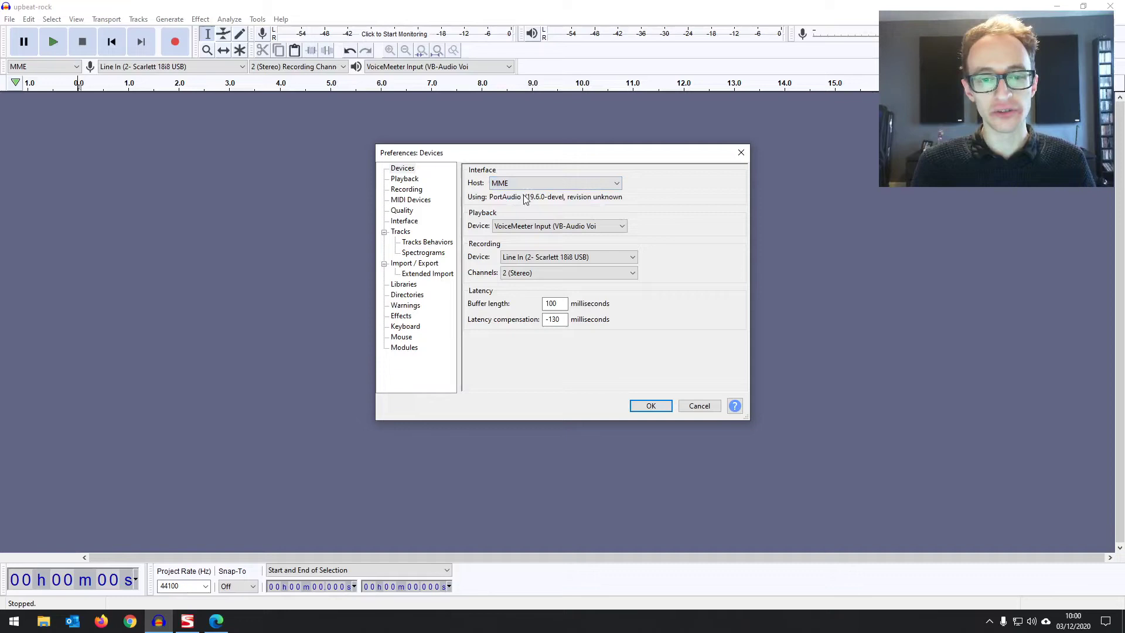
click(612, 184)
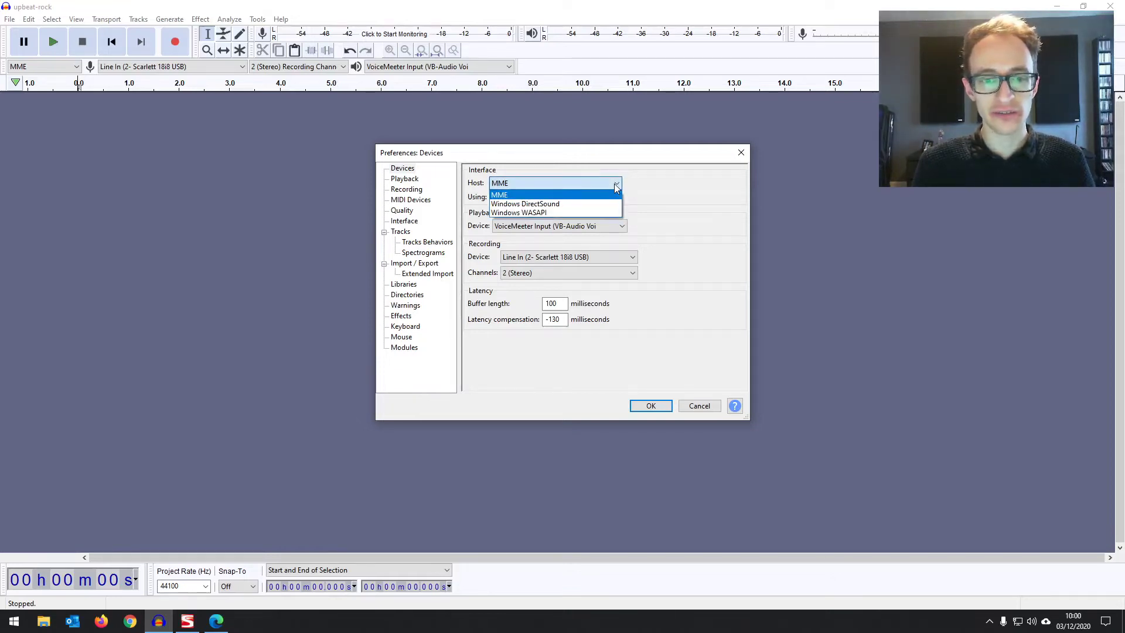
click(574, 204)
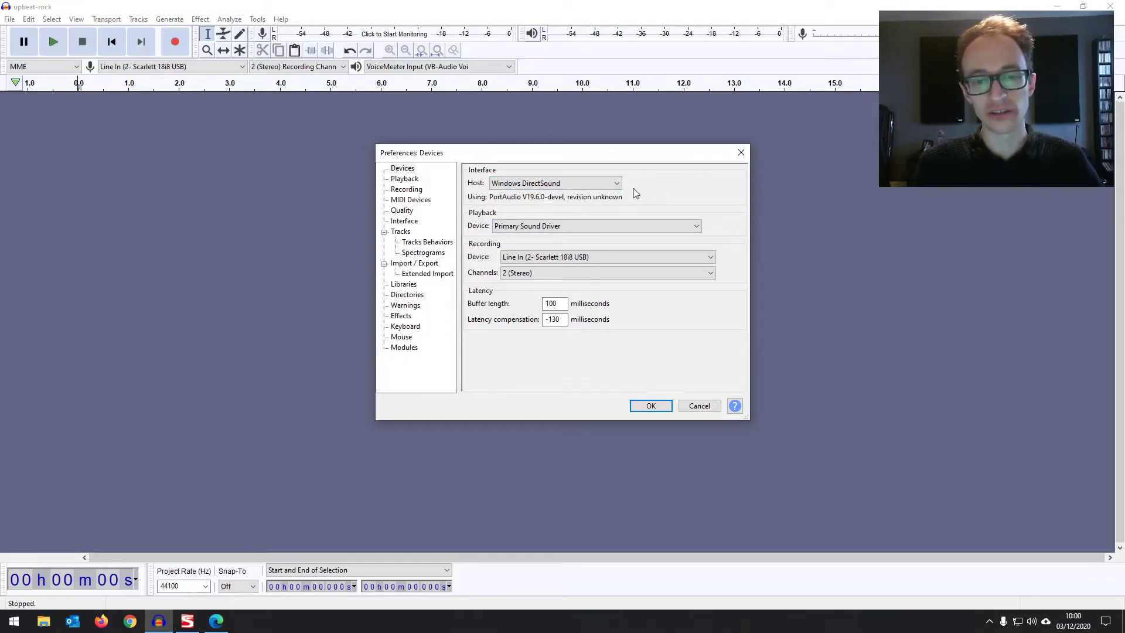
click(617, 186)
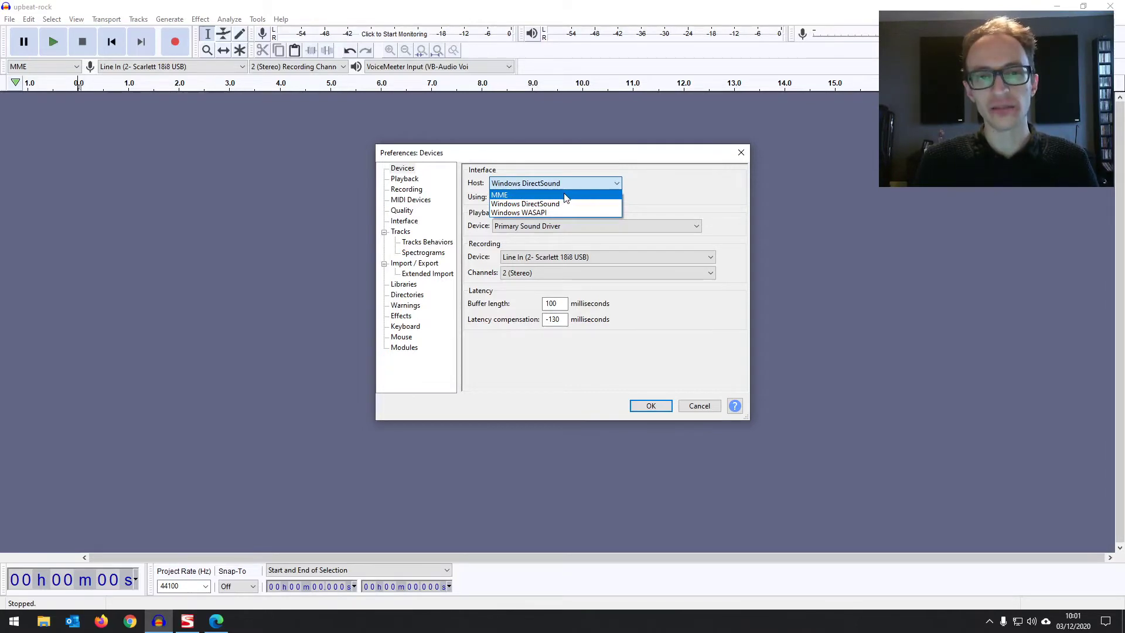
click(565, 196)
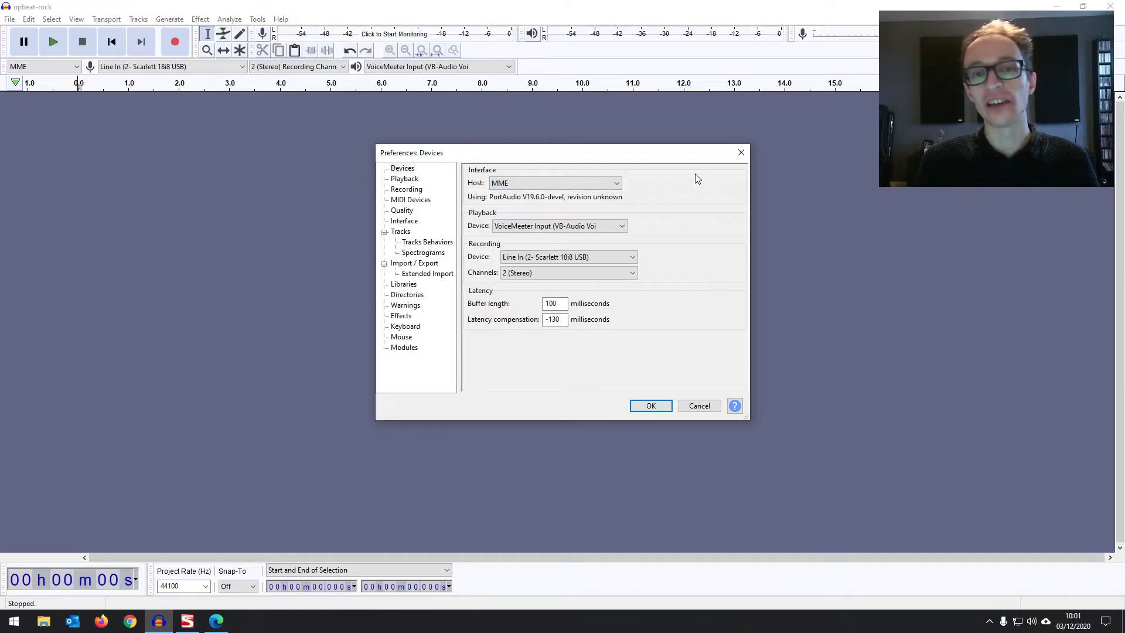
click(617, 186)
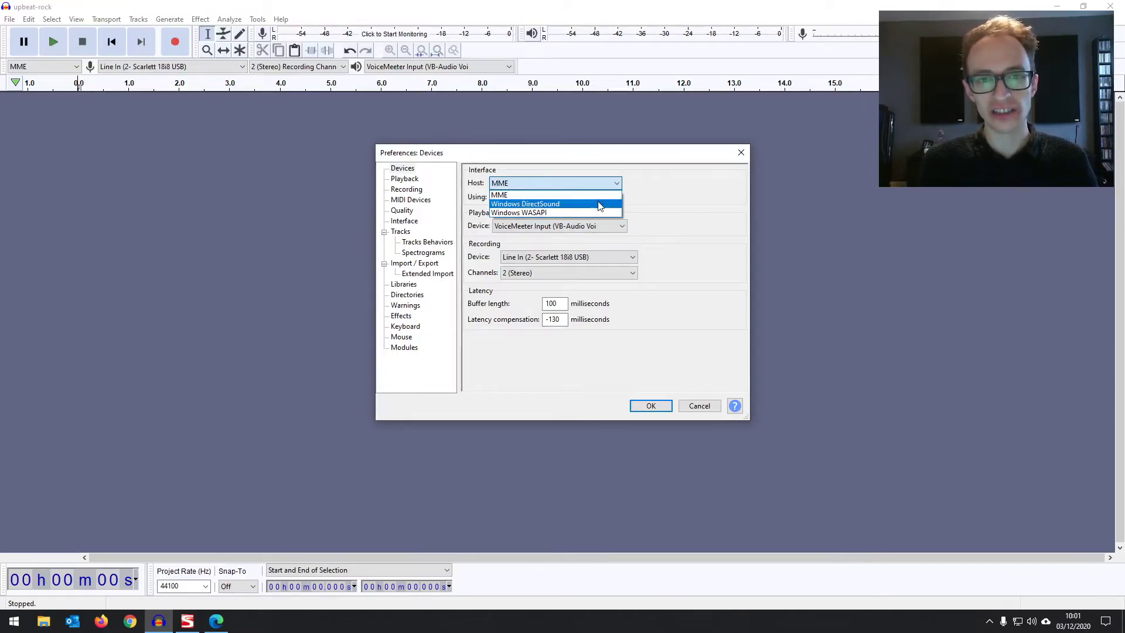
click(599, 205)
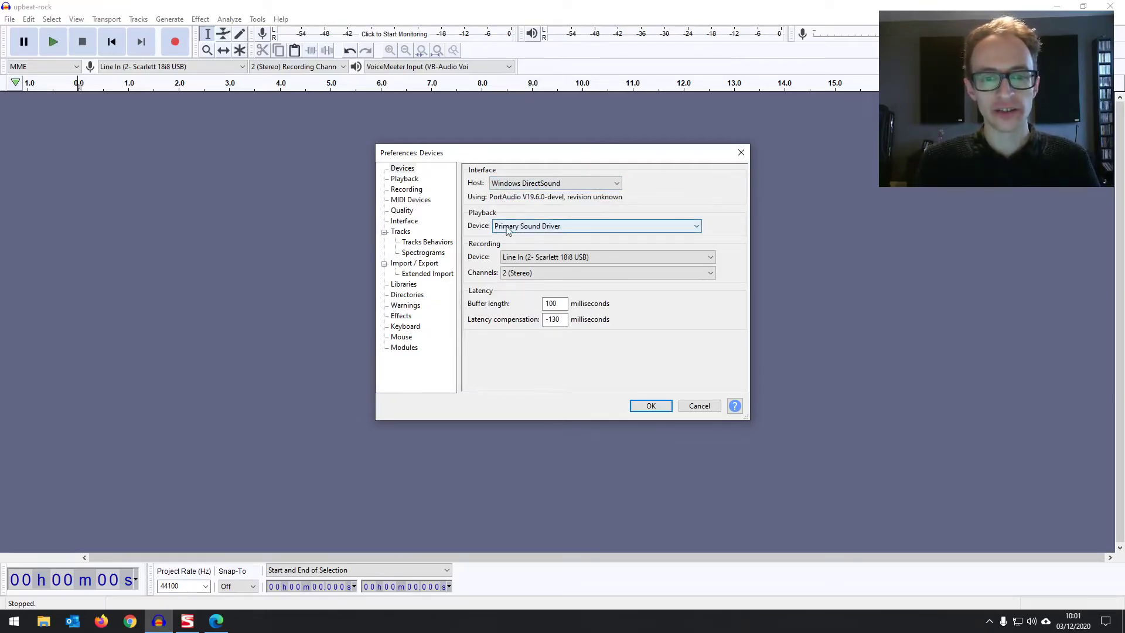
Step: Set Playback Device to Line Out (2- Scarlett 18i8 USB) and keep Line In for recording
click(550, 228)
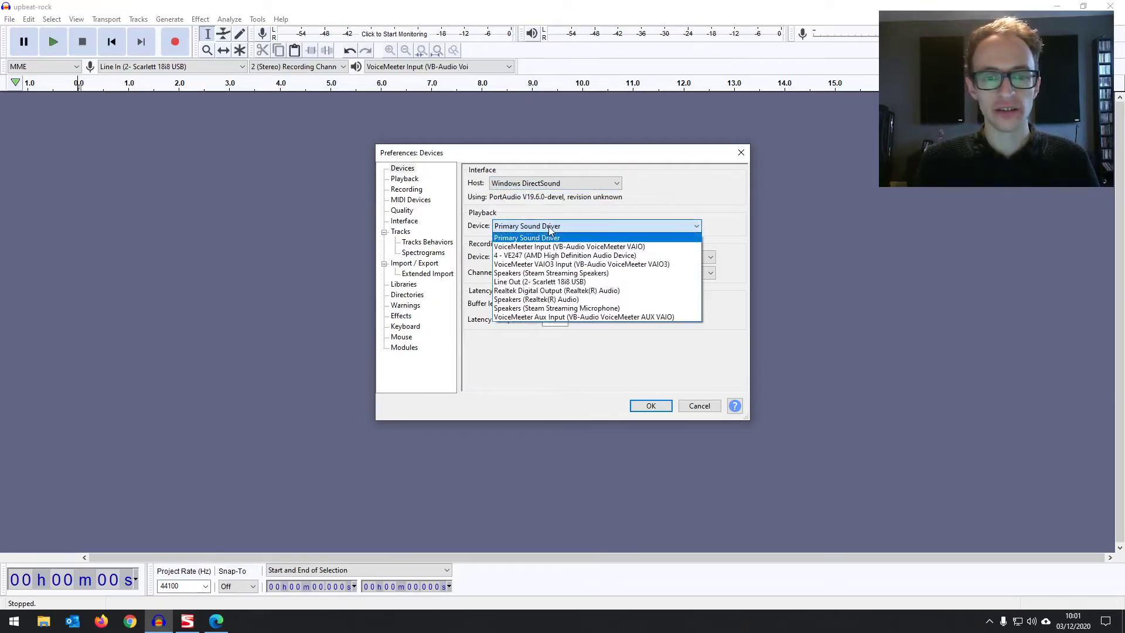
click(595, 283)
click(526, 258)
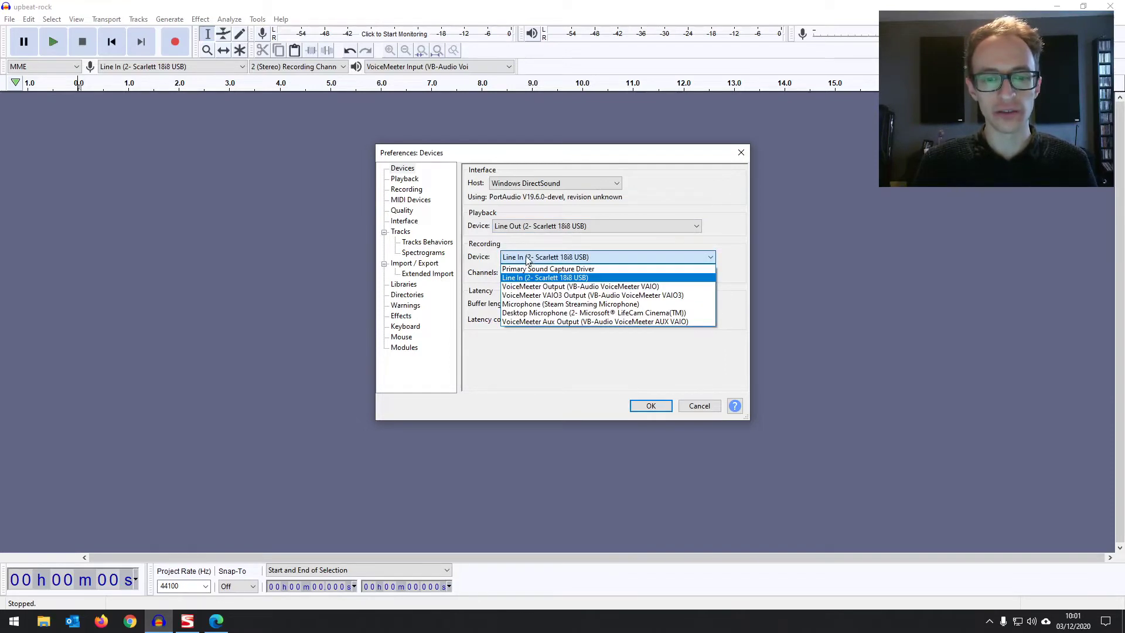
click(527, 260)
click(528, 262)
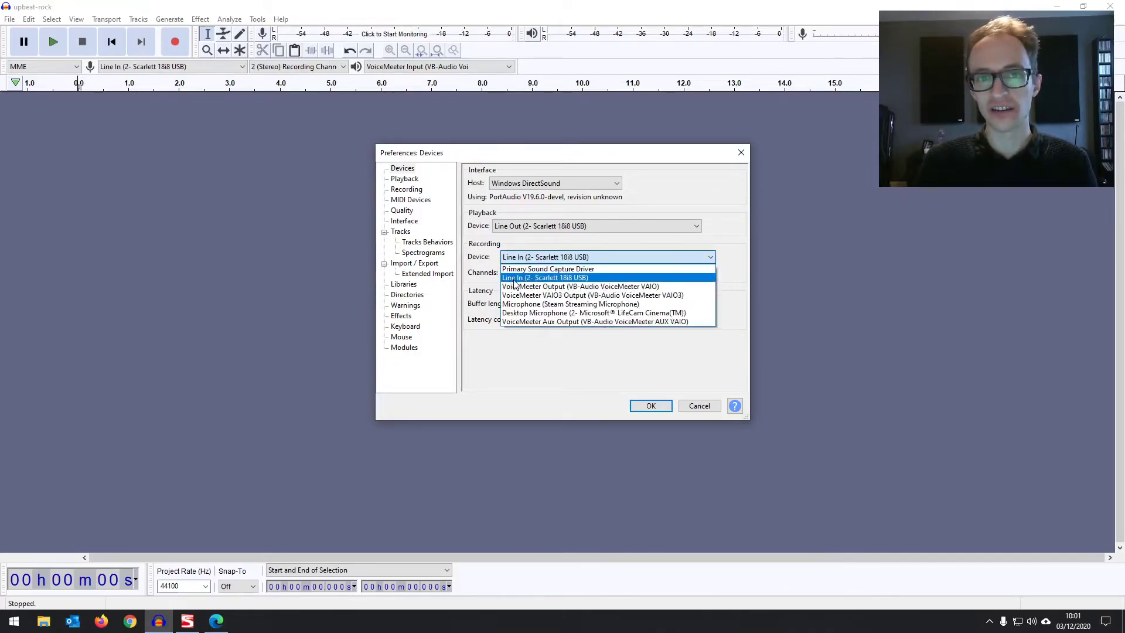
click(515, 279)
click(526, 259)
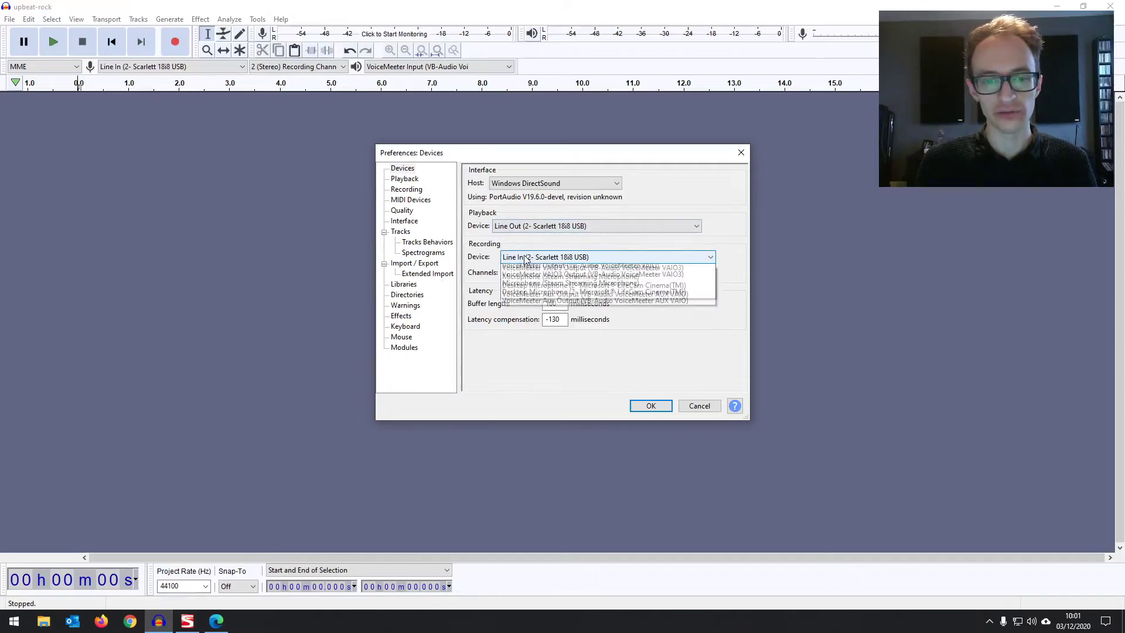
click(526, 262)
click(534, 273)
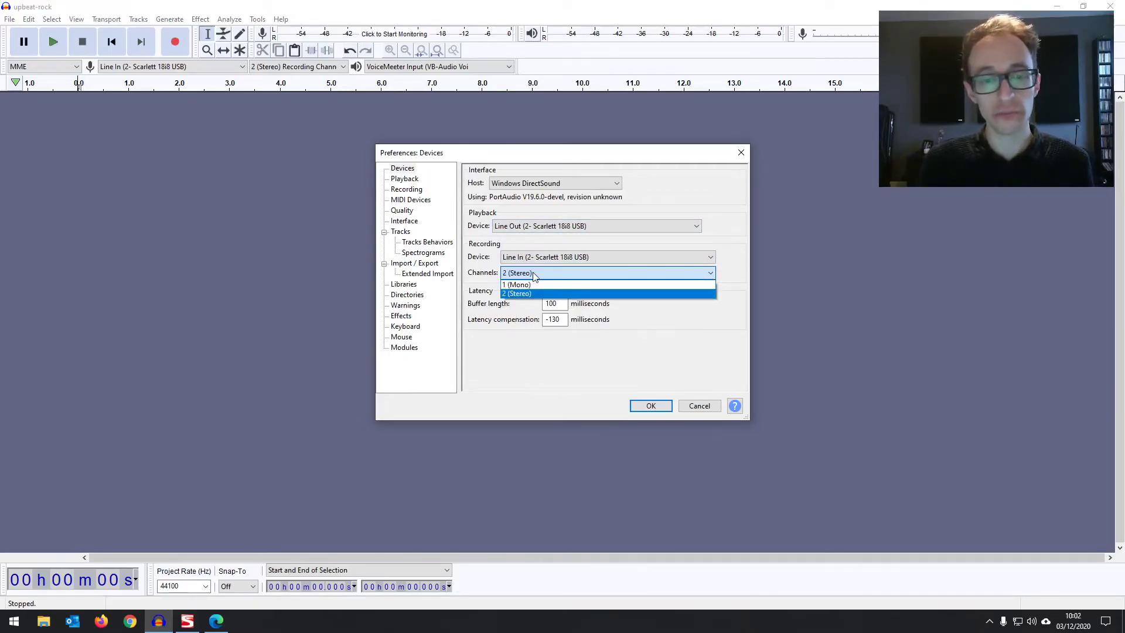
Step: Set recording Channels to 1 (Mono) and confirm the DirectSound device settings with OK
click(739, 246)
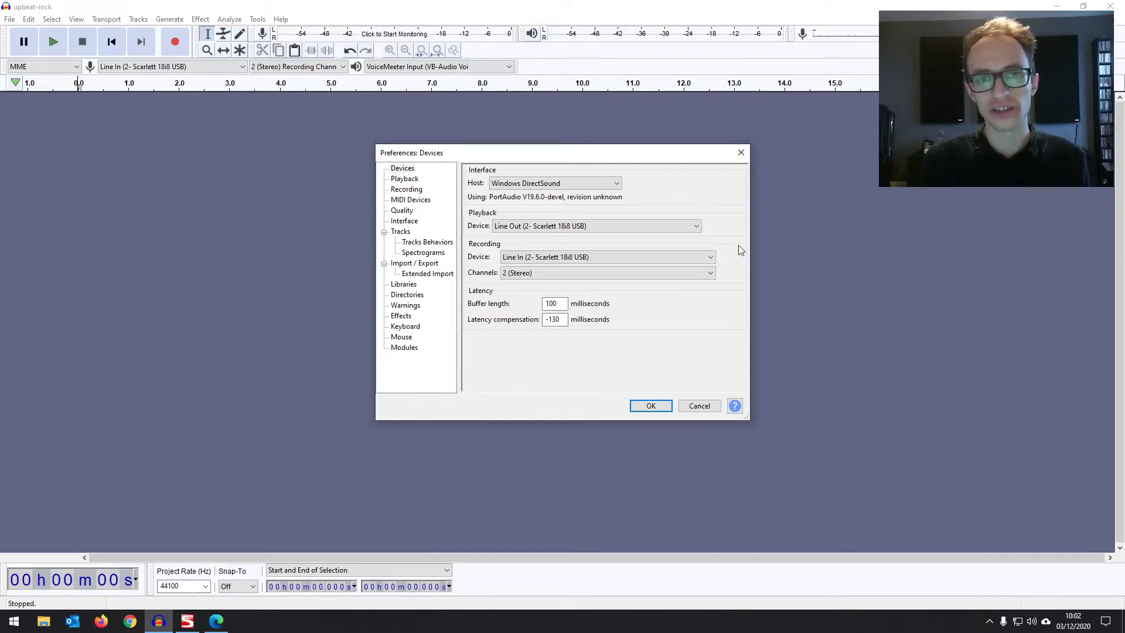
click(703, 274)
click(702, 273)
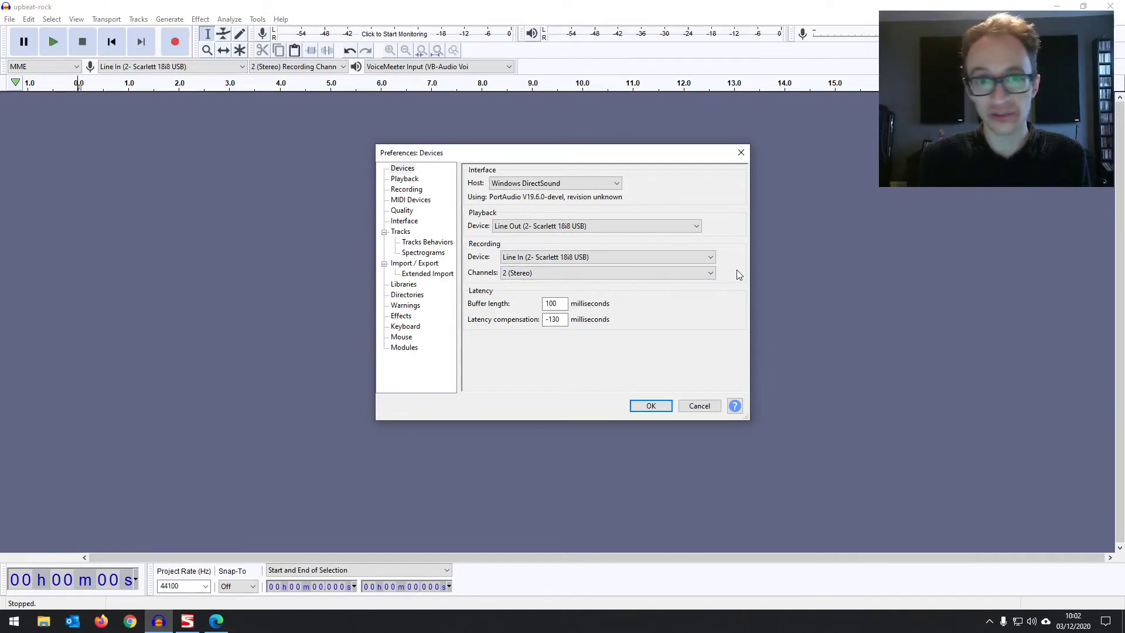
click(694, 273)
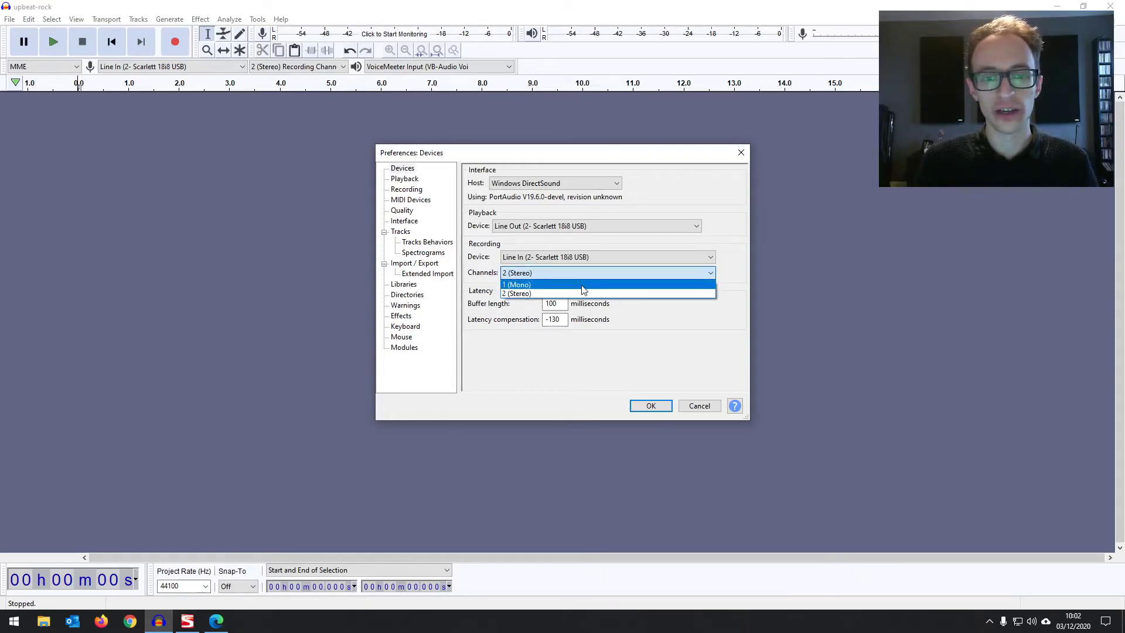
click(584, 286)
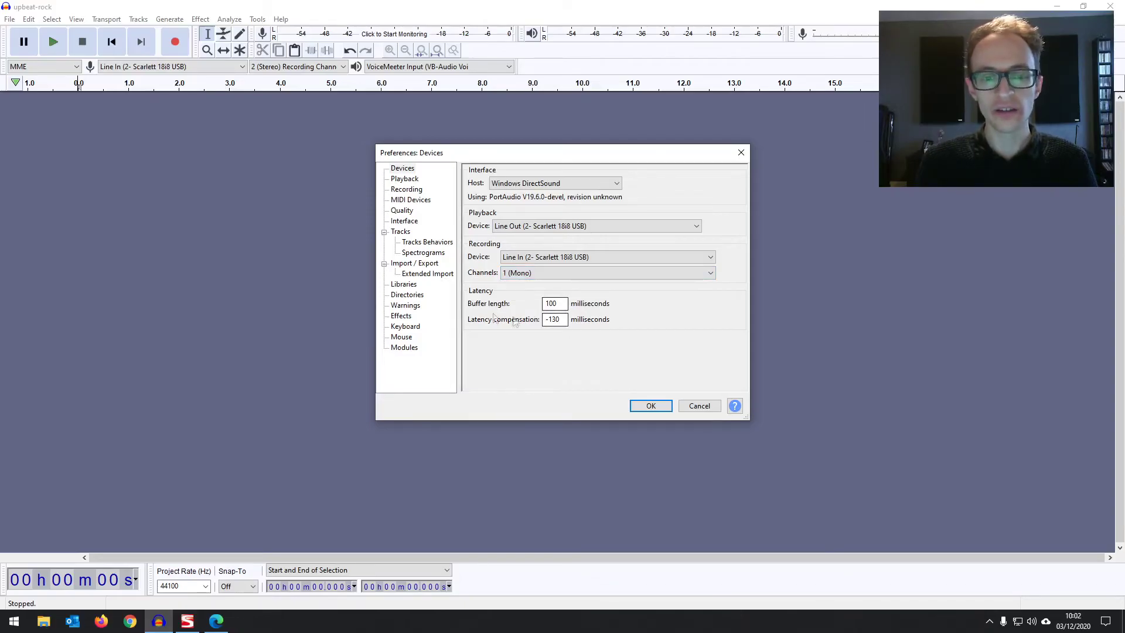
click(652, 407)
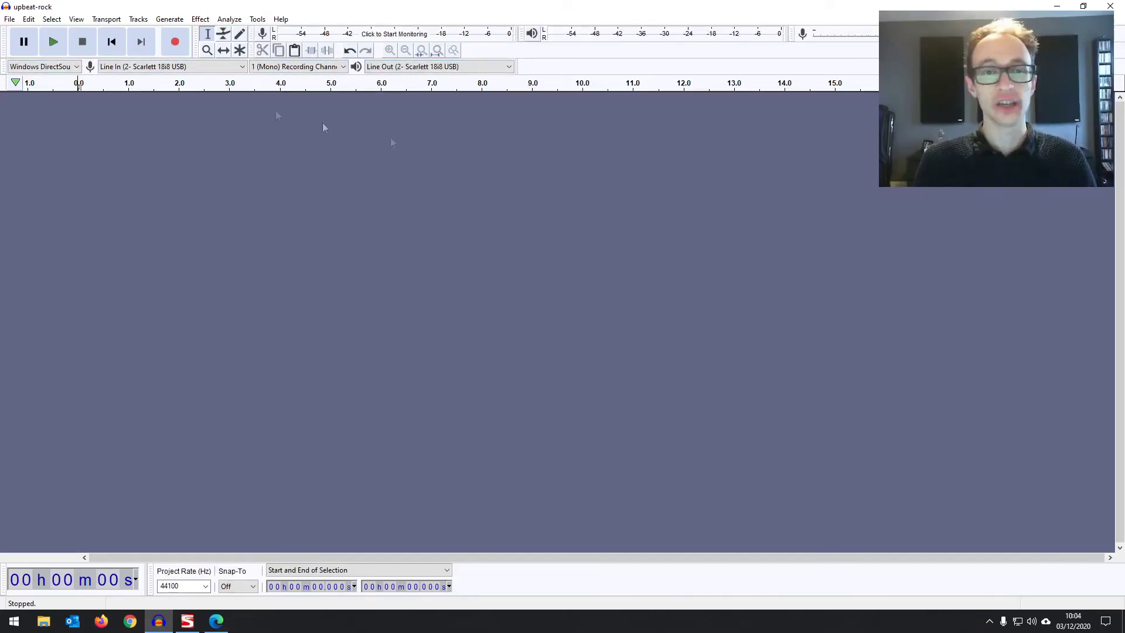
Step: Record a short mono test clip, then play it back from 0.232 seconds
click(176, 42)
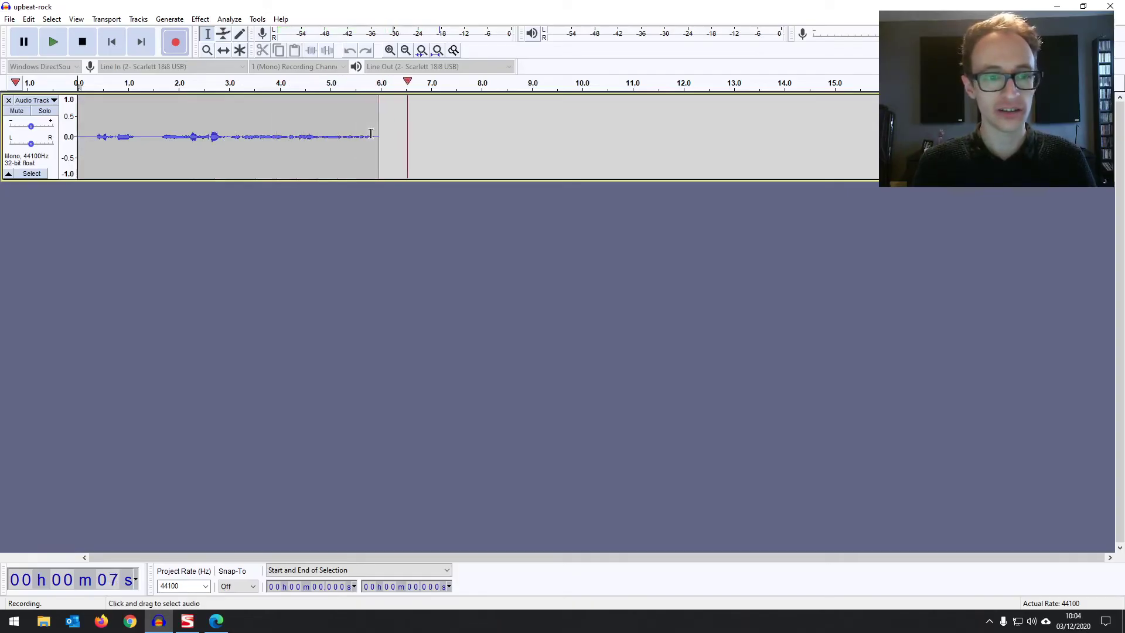
key(space)
click(92, 117)
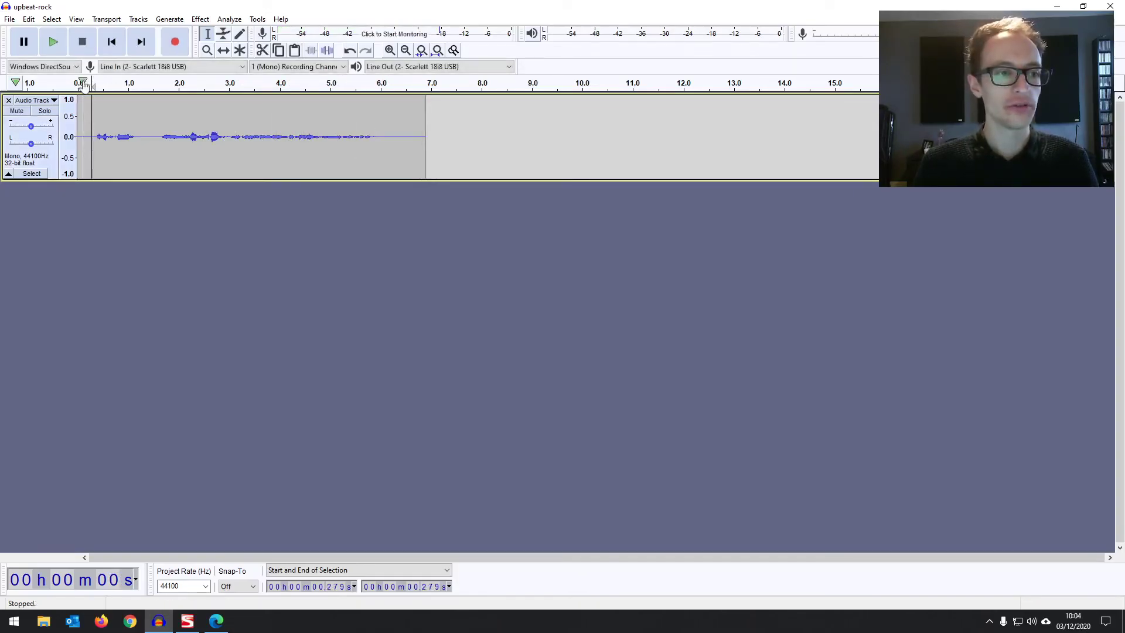
click(95, 123)
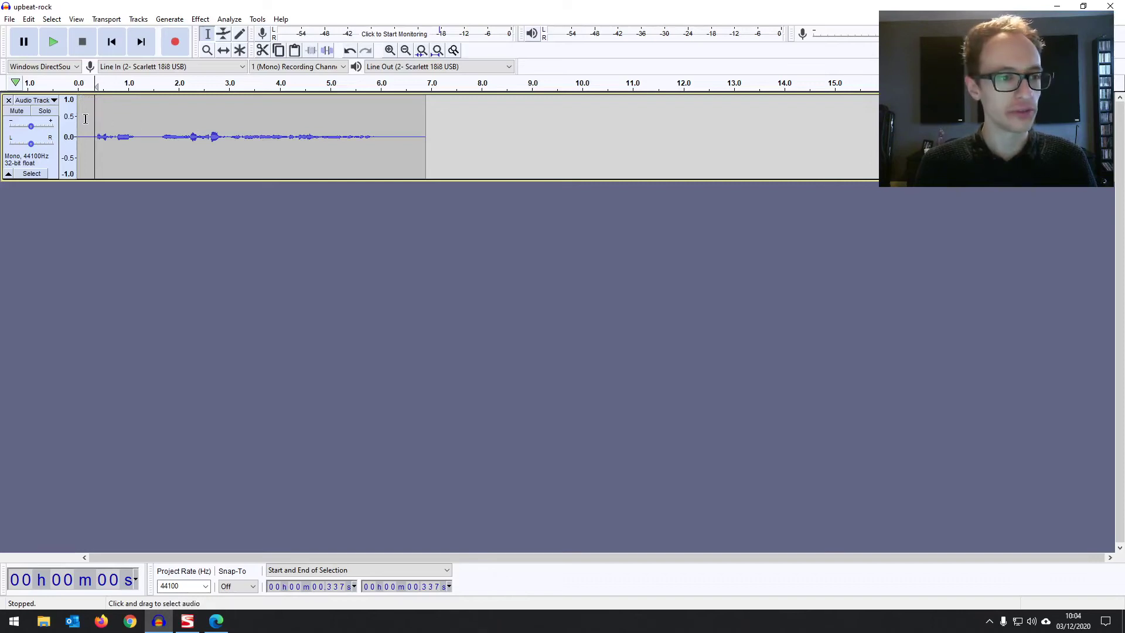
click(91, 120)
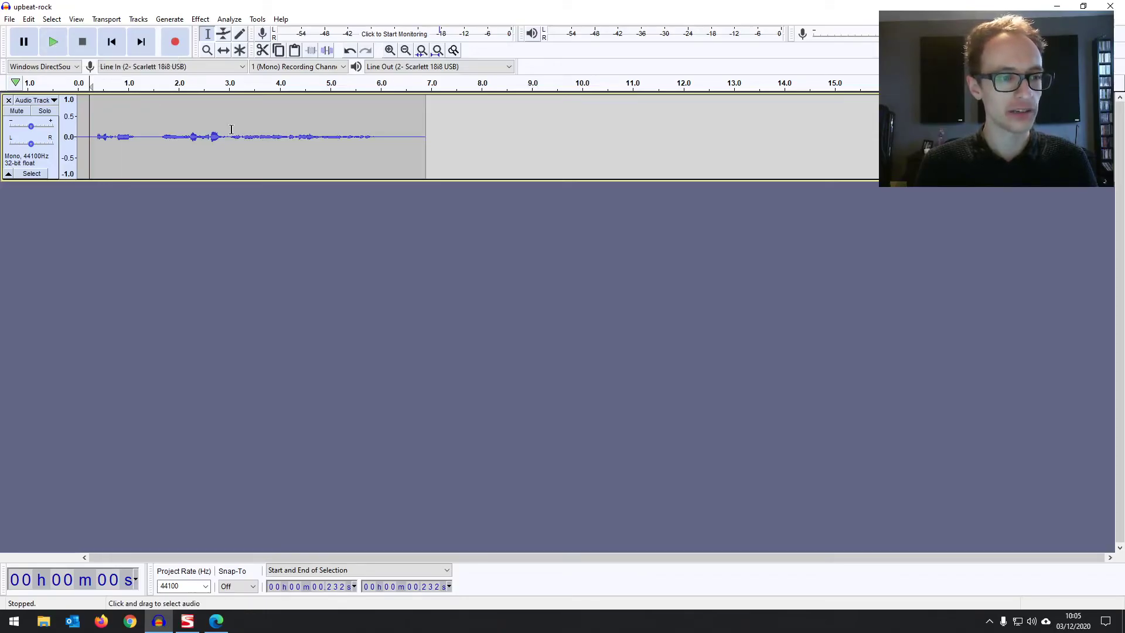
key(space)
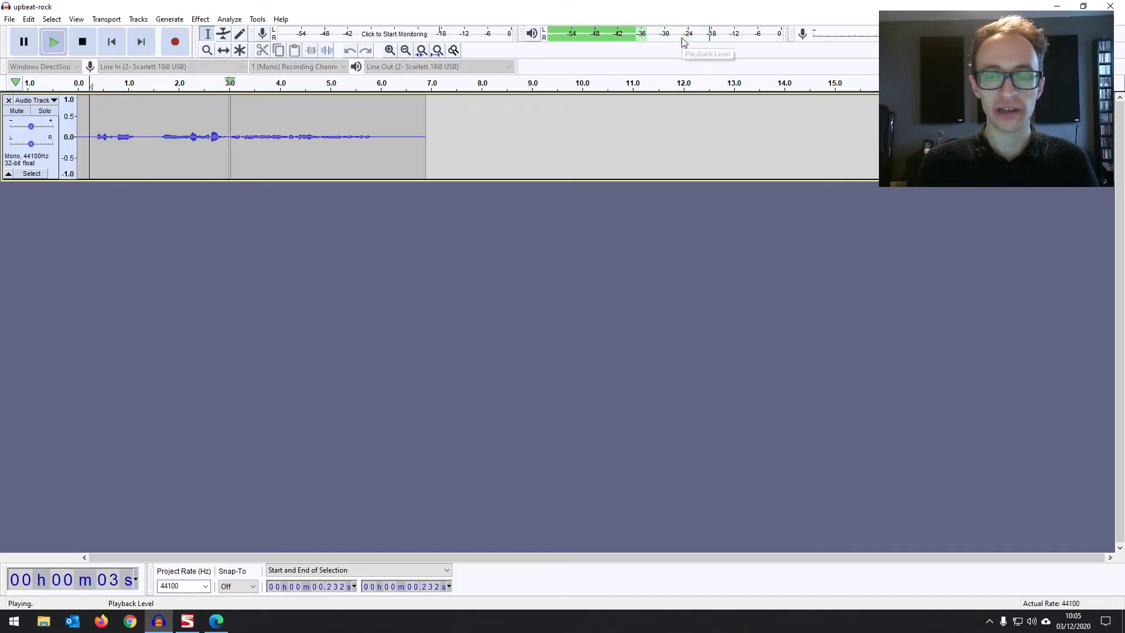
key(space)
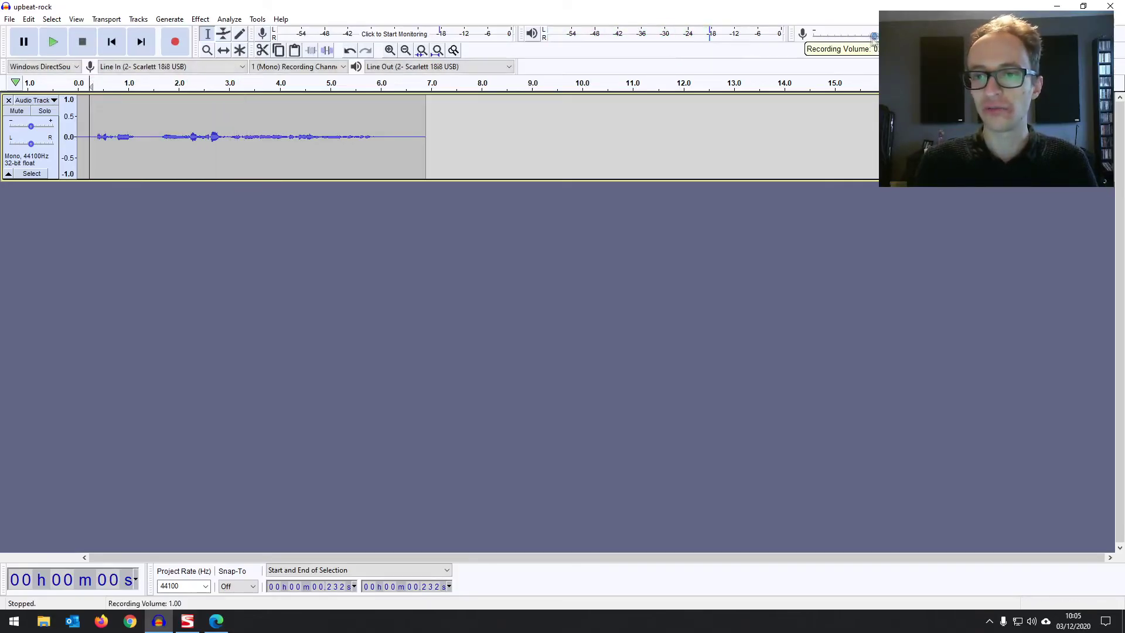
Step: Record a second take after the first while adjusting the Recording Volume slider
drag(873, 36, 813, 42)
click(447, 108)
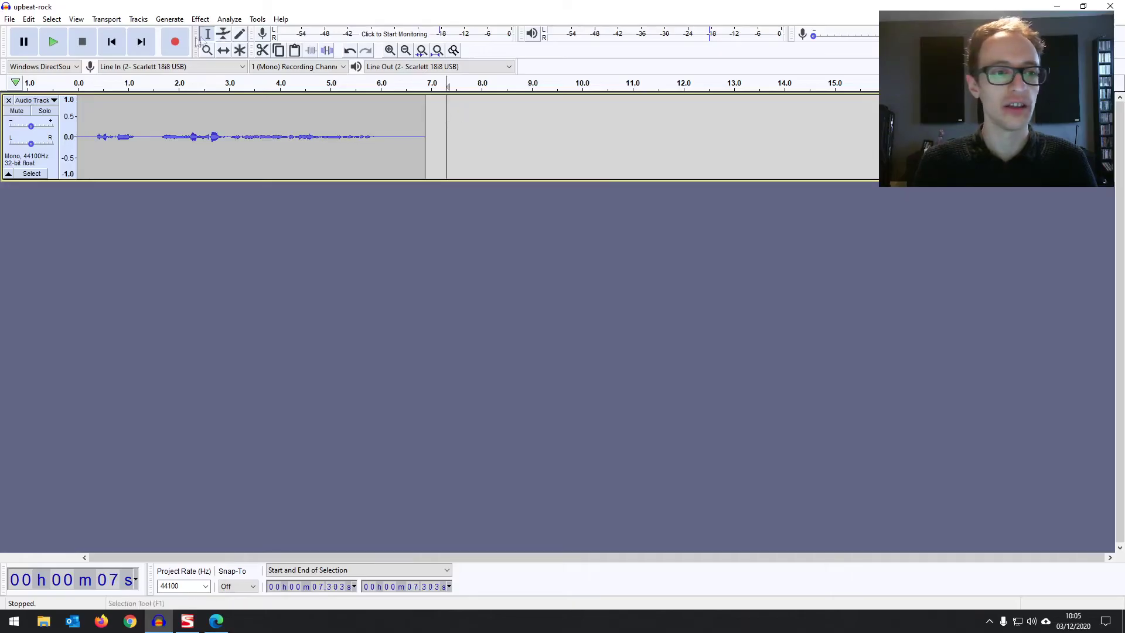
click(176, 43)
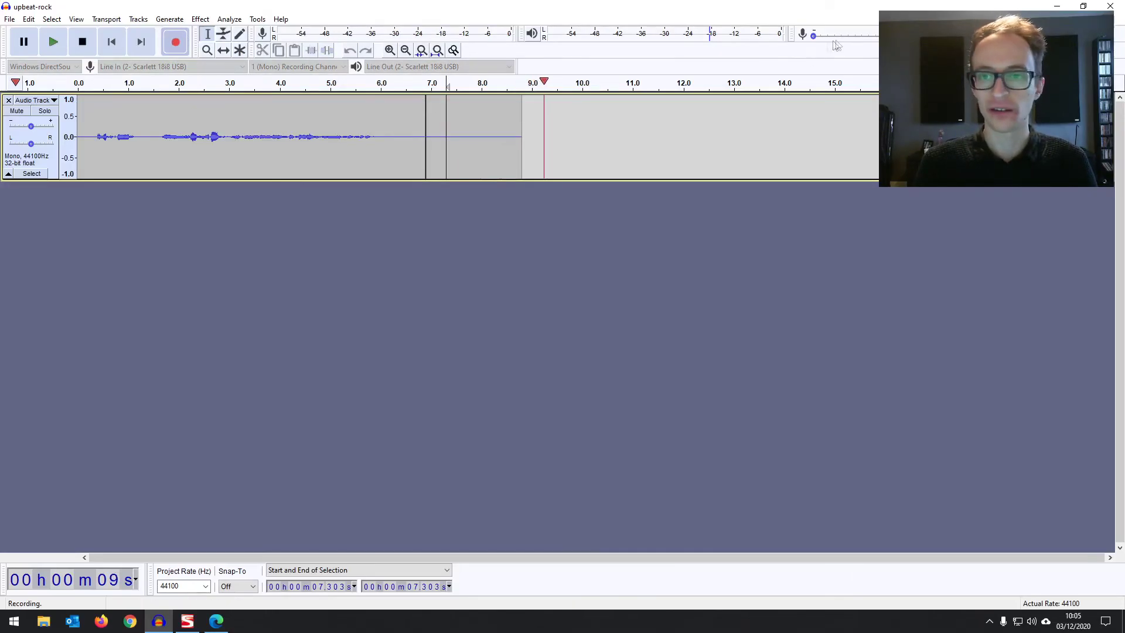
drag(813, 35, 914, 36)
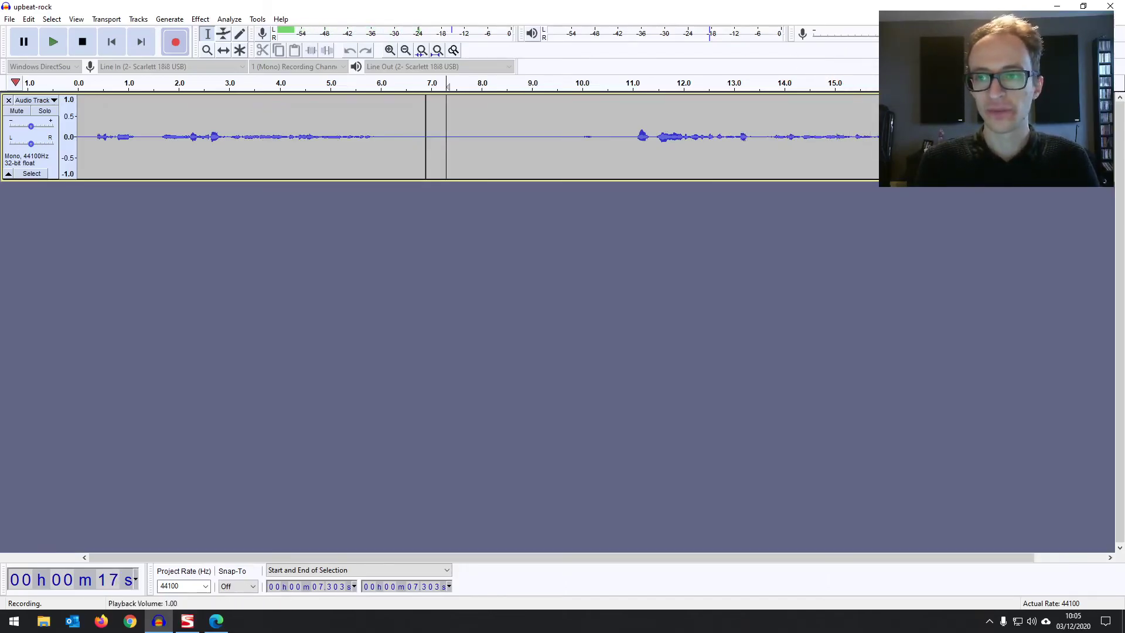
key(space)
Step: Play the second take from 11.088 seconds, then delete the test audio track
click(638, 125)
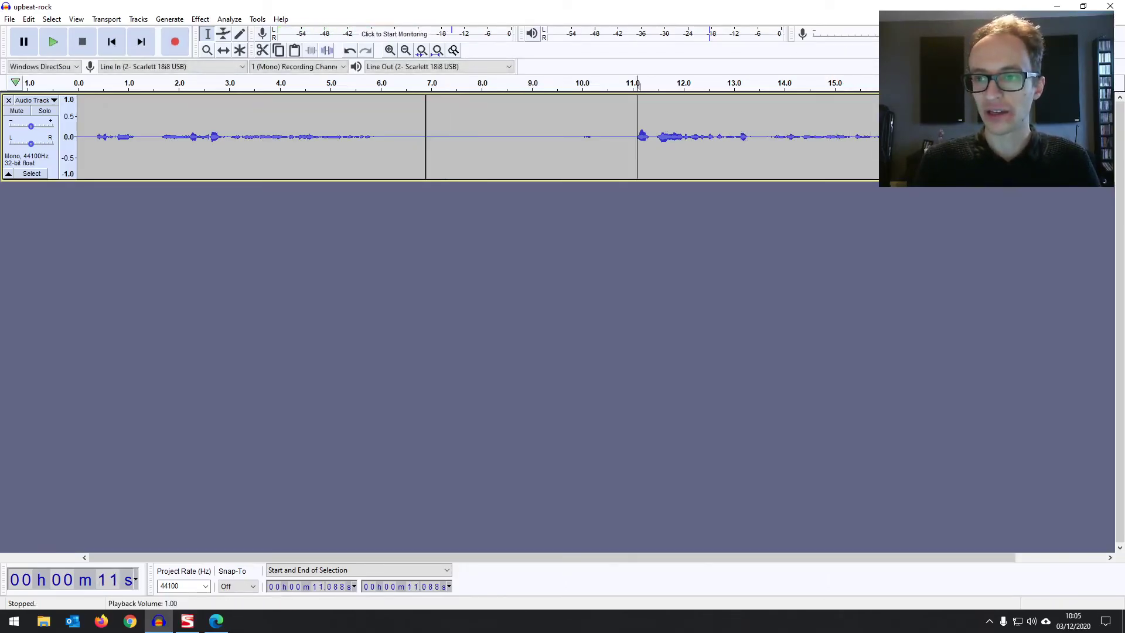
key(space)
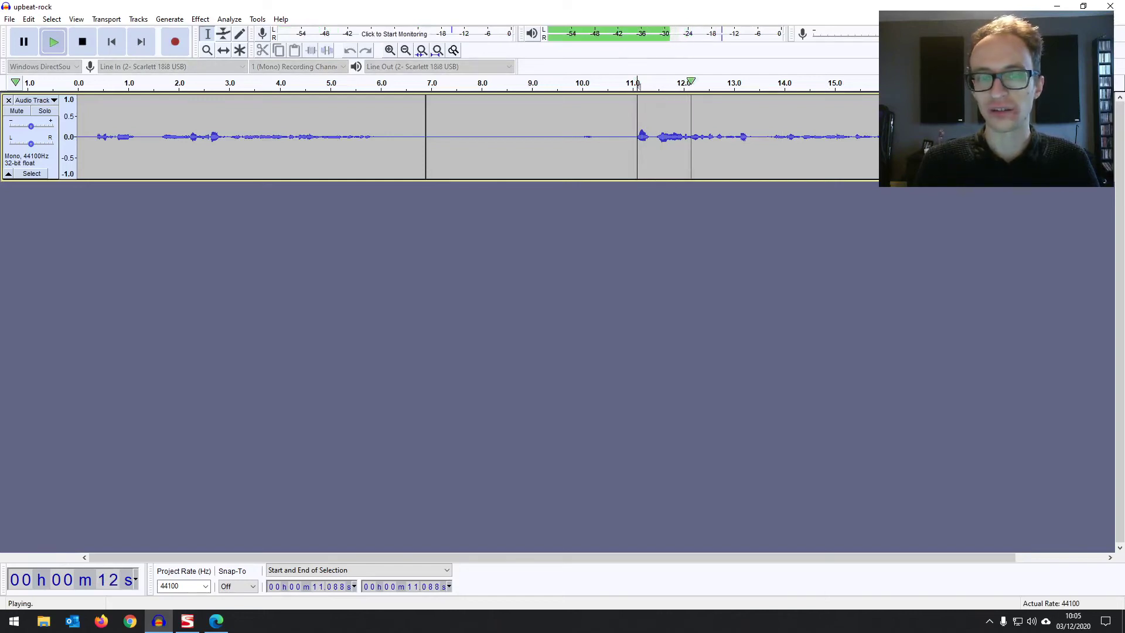
click(9, 100)
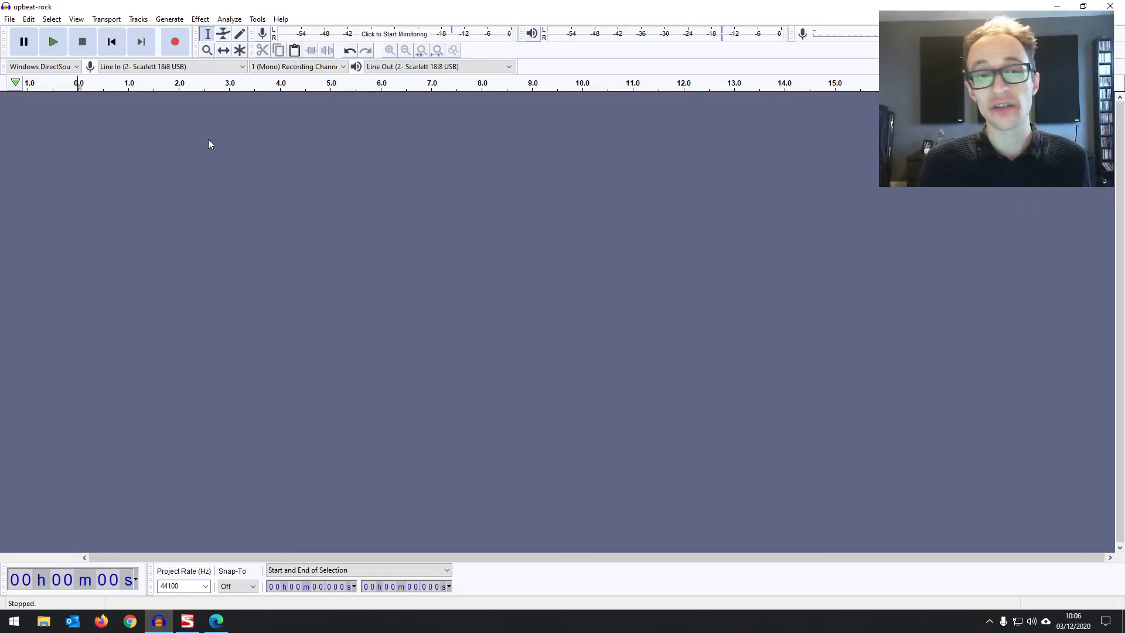
click(69, 67)
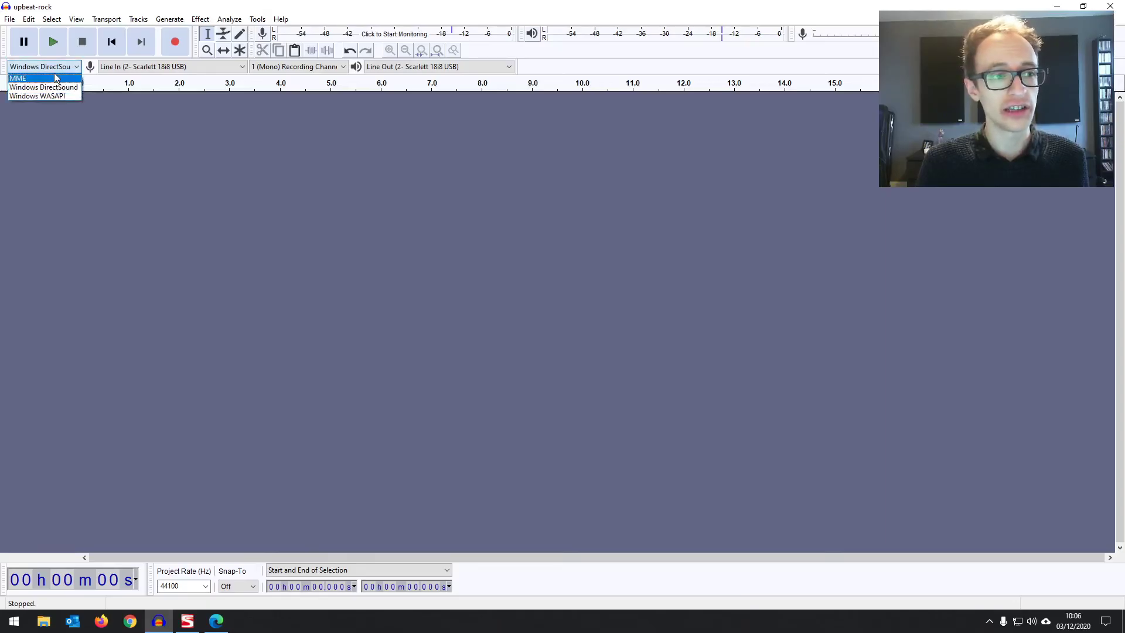
click(65, 67)
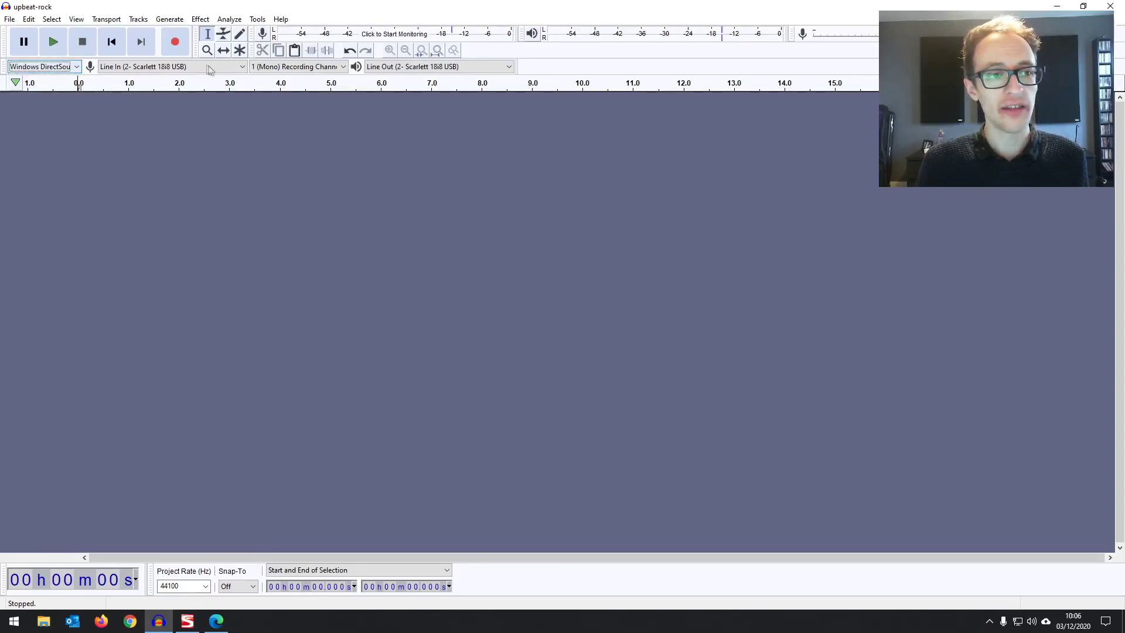
click(178, 66)
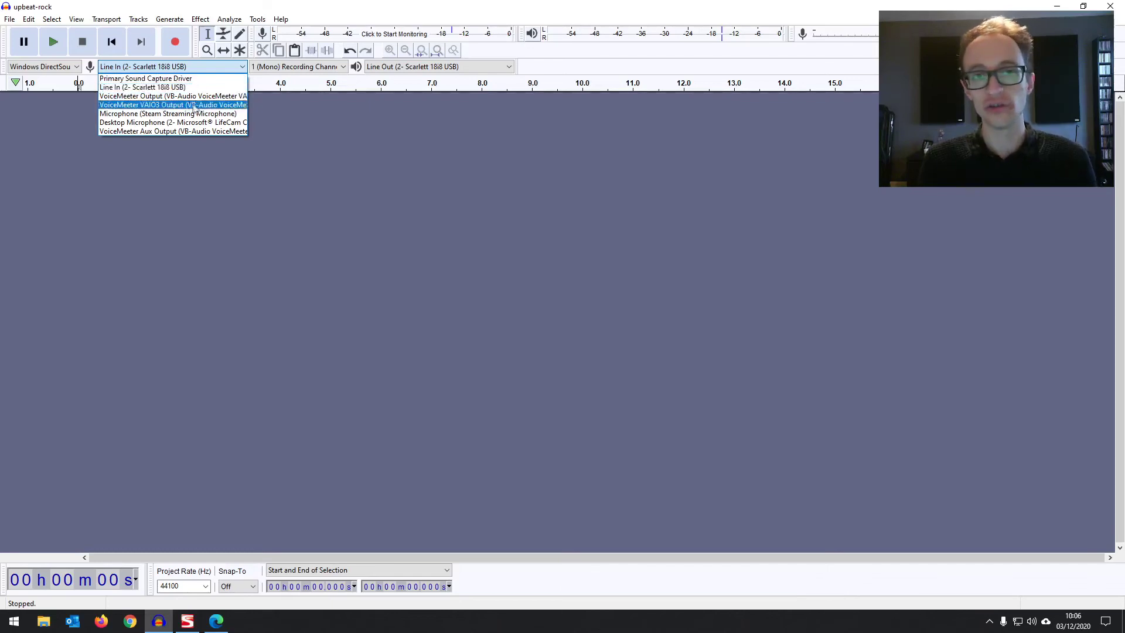
click(226, 66)
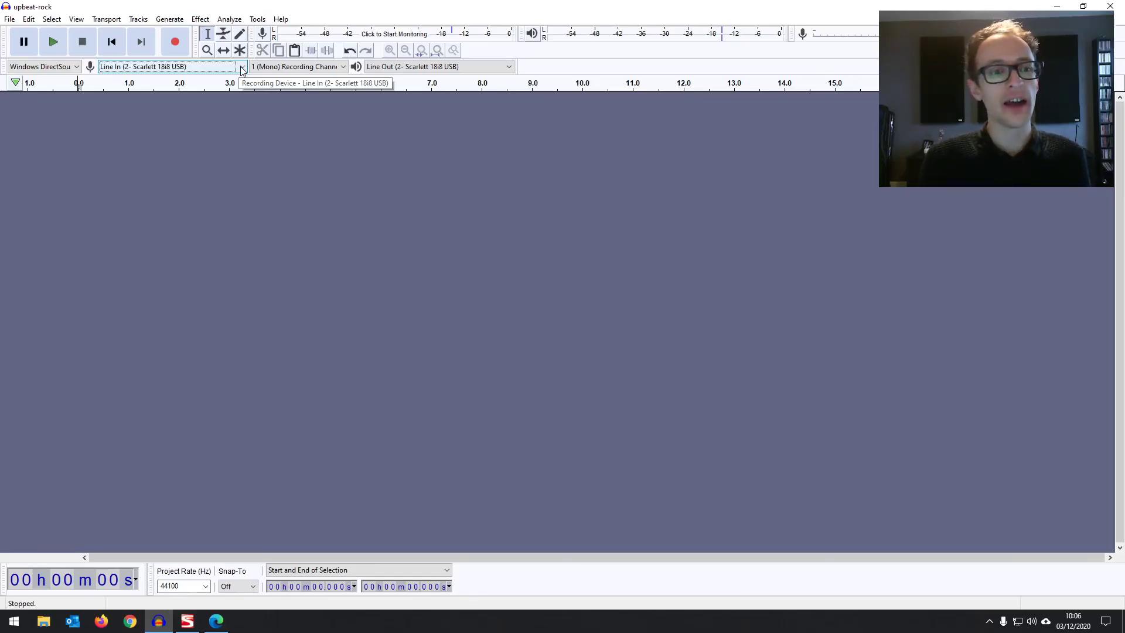
click(242, 68)
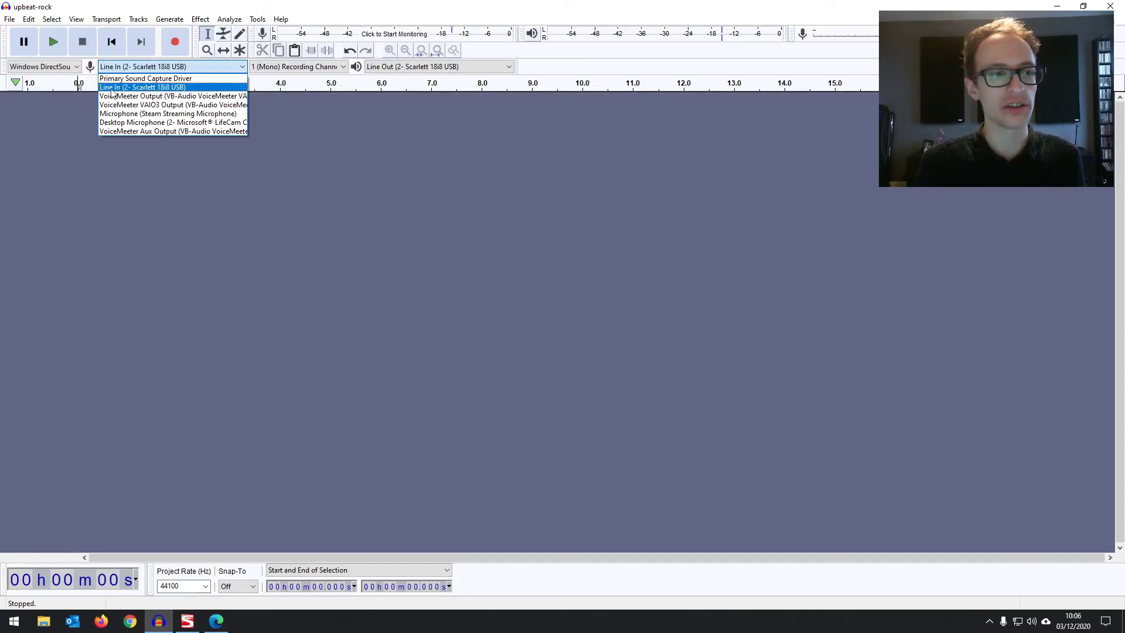
click(217, 89)
click(409, 66)
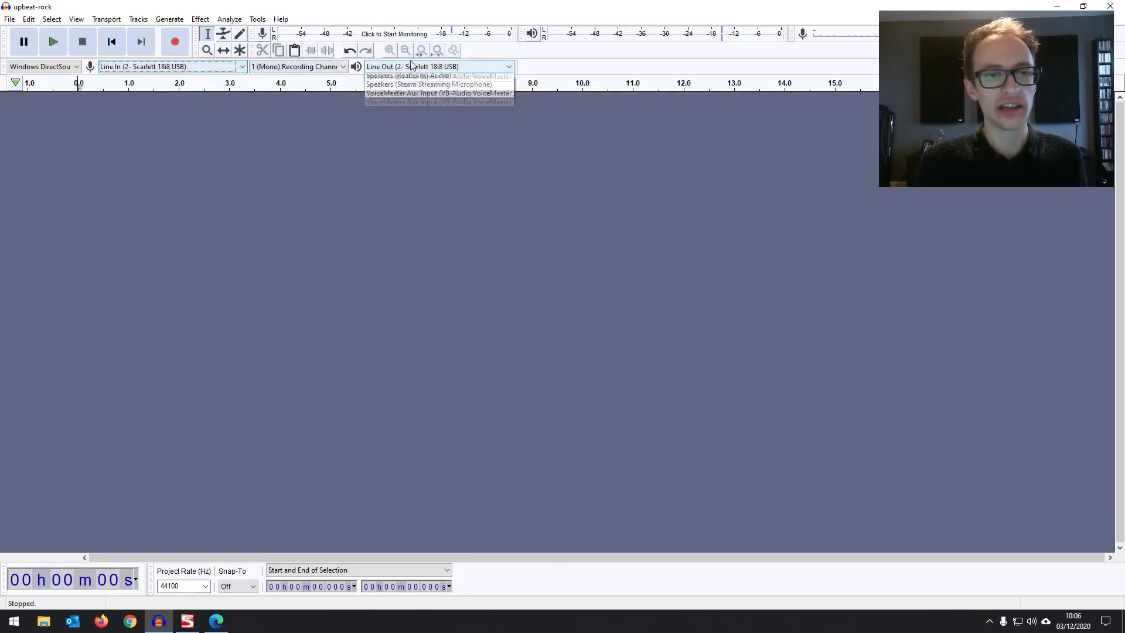
click(523, 65)
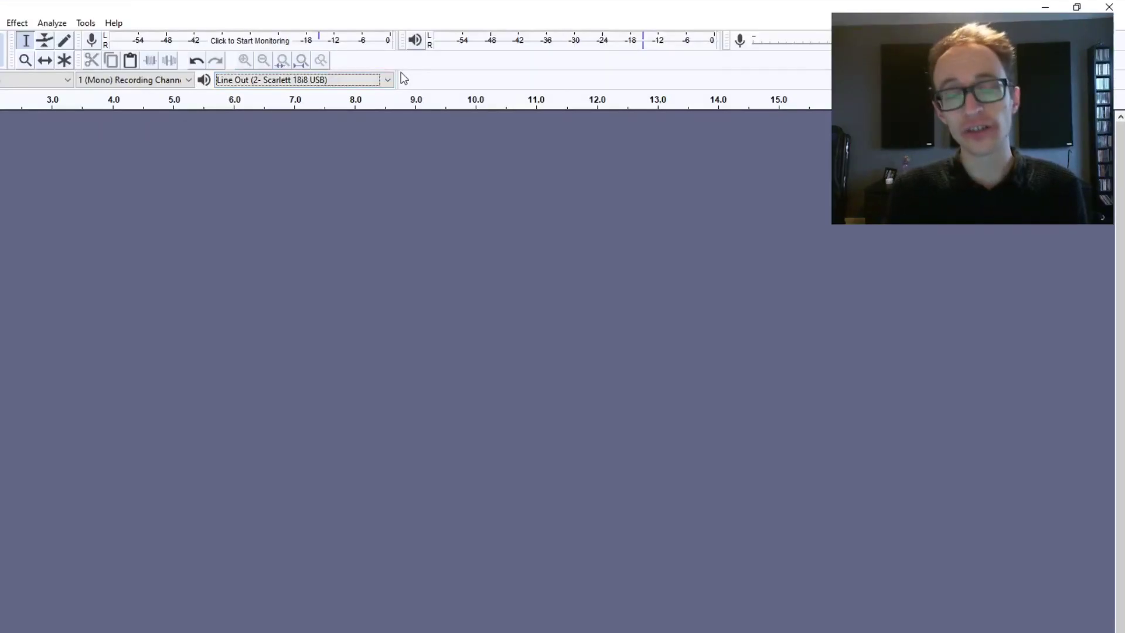